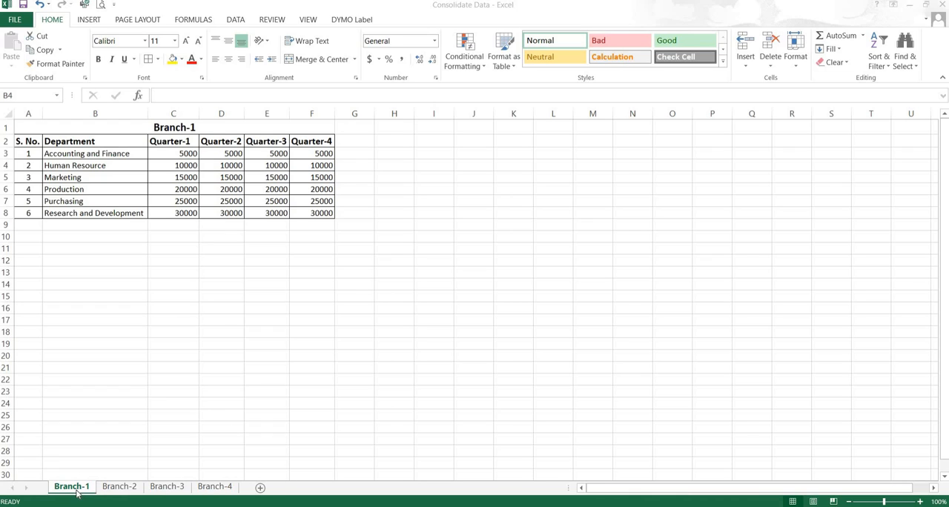
Step: Review the department list and quarterly figures on the Branch-1, Branch-2, Branch-3 and Branch-4 sheets
left_click(168, 487)
left_click(216, 488)
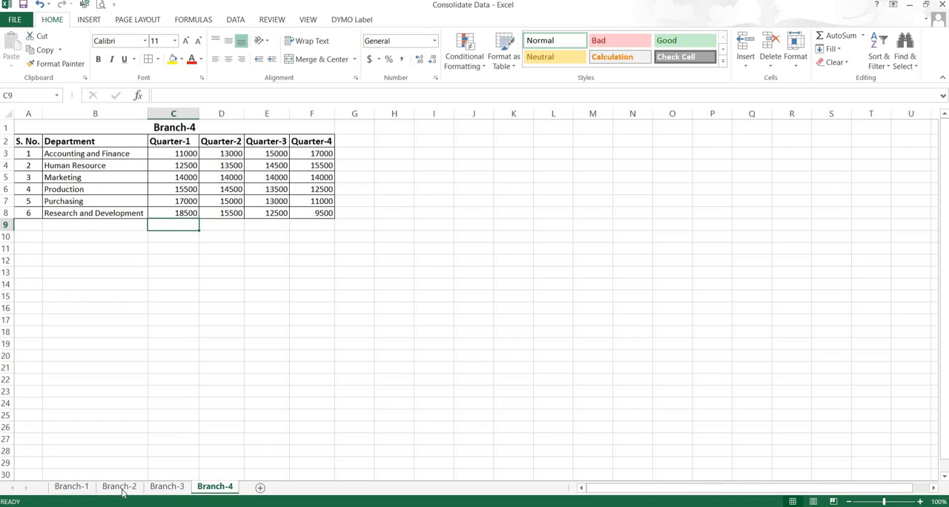
left_click(72, 487)
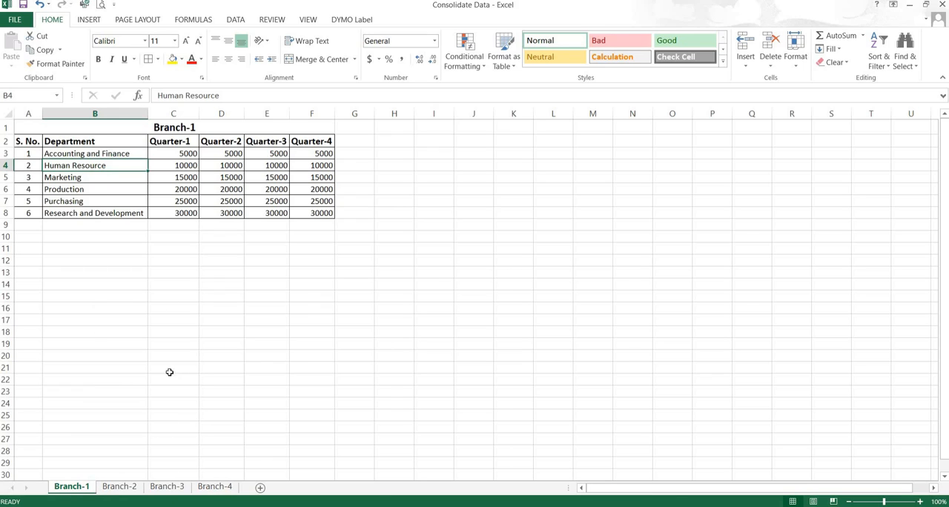
left_click(117, 487)
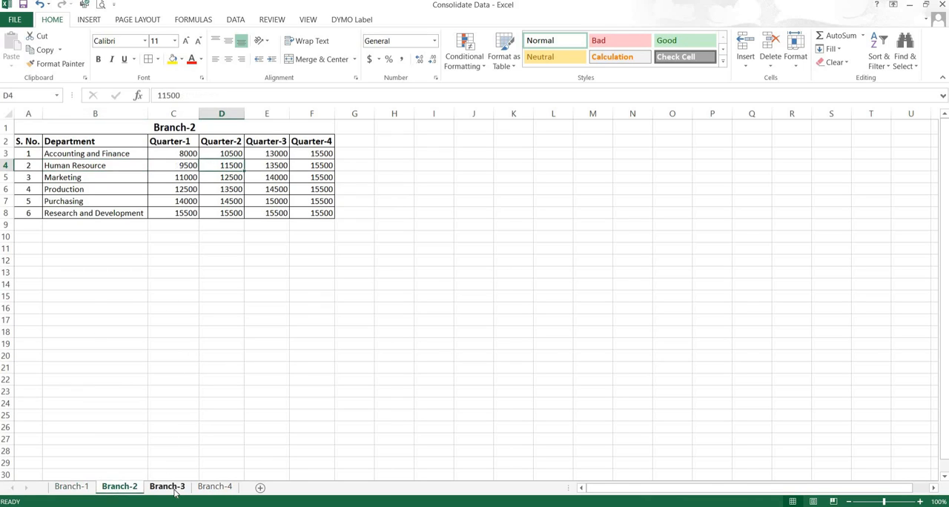
left_click(167, 487)
left_click(214, 487)
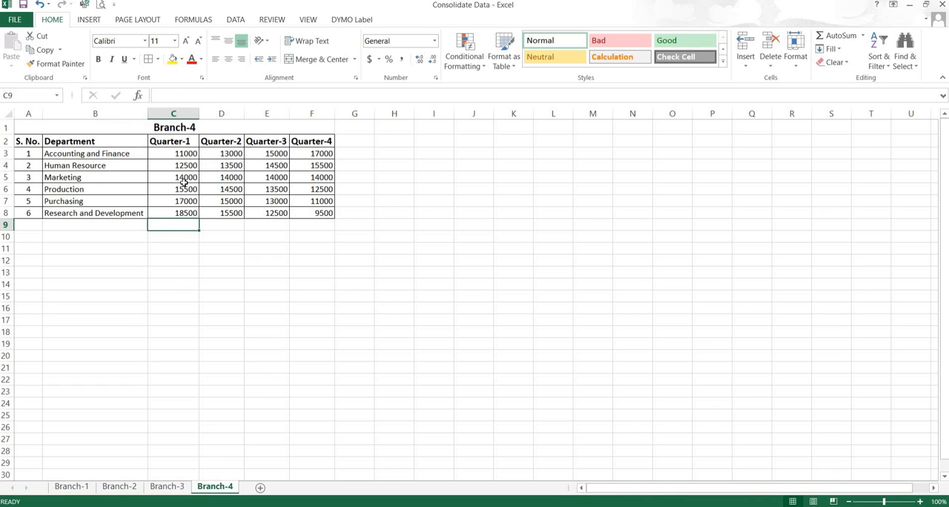
left_click_drag(163, 153, 320, 214)
left_click(73, 489)
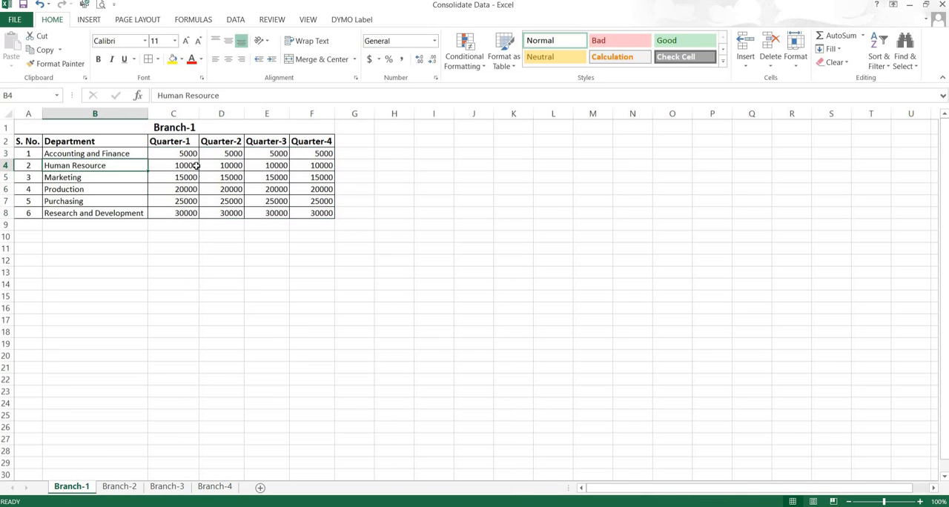
left_click_drag(166, 153, 302, 214)
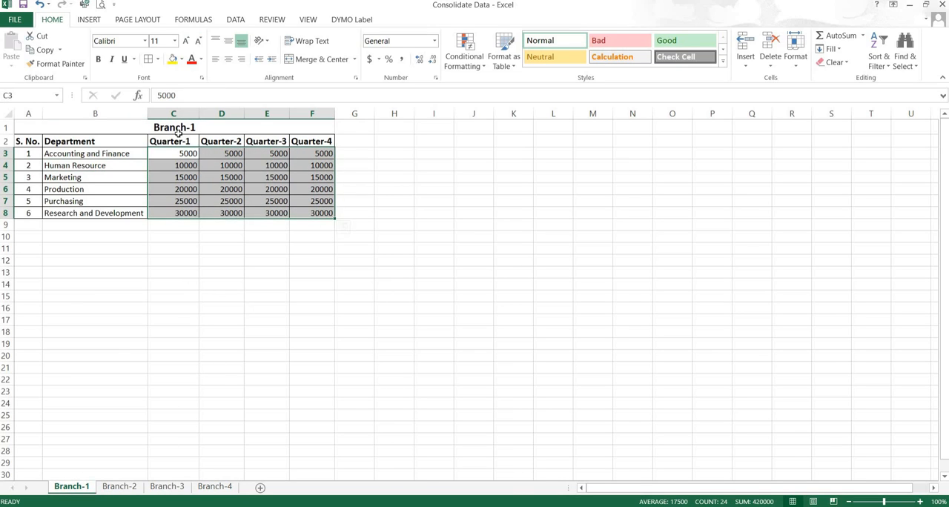
left_click(119, 487)
left_click_drag(167, 154, 319, 214)
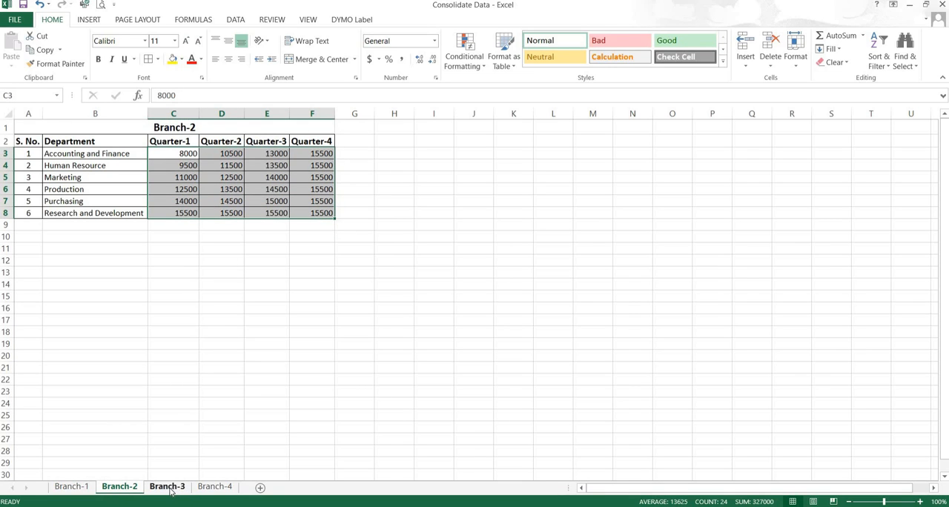
left_click(214, 487)
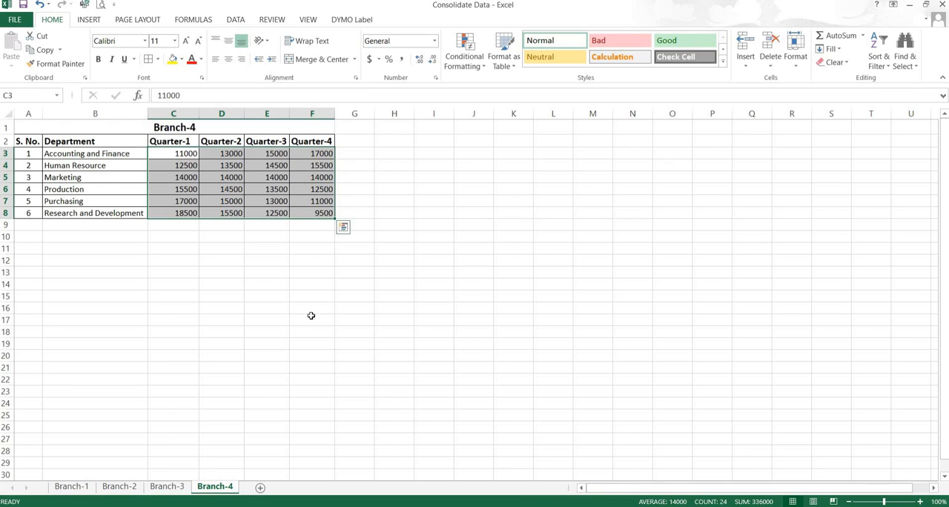
left_click(98, 176)
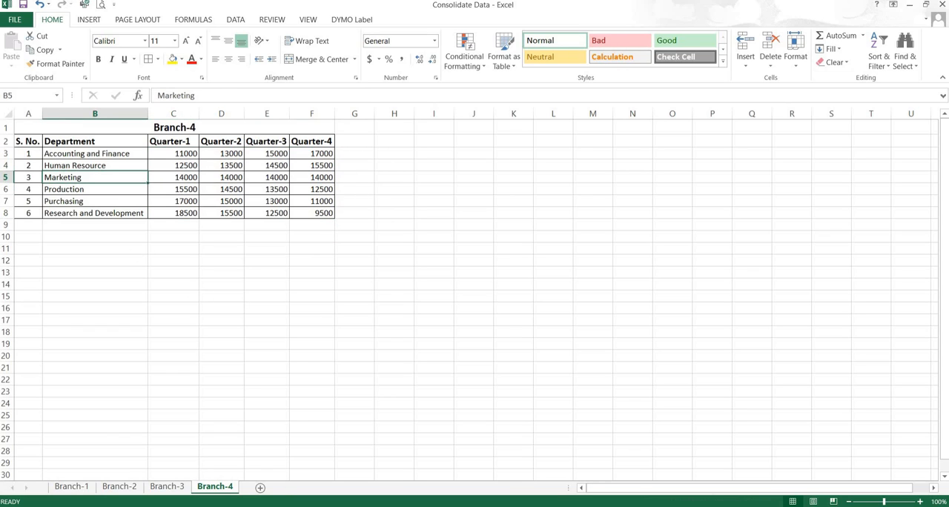
Step: Add a new worksheet after Branch-4 and name it Consolidate Summary
left_click(260, 489)
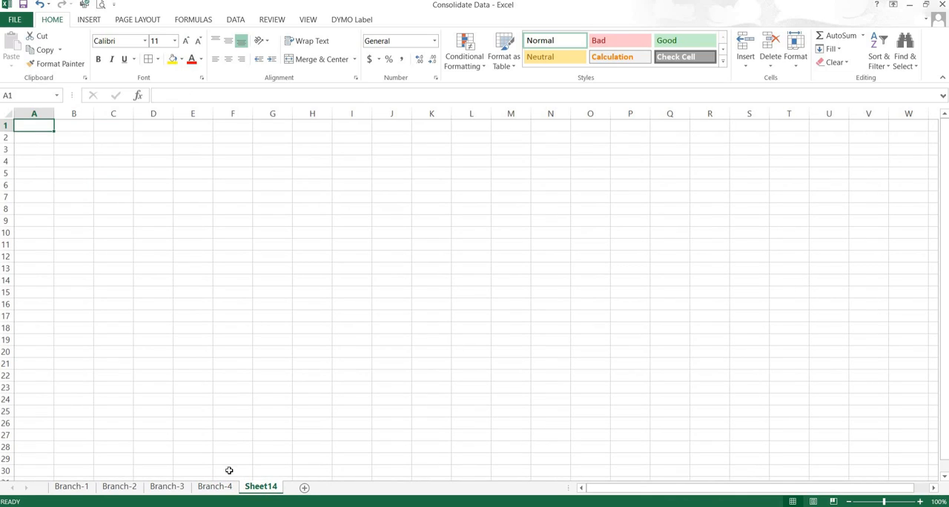
right_click(266, 490)
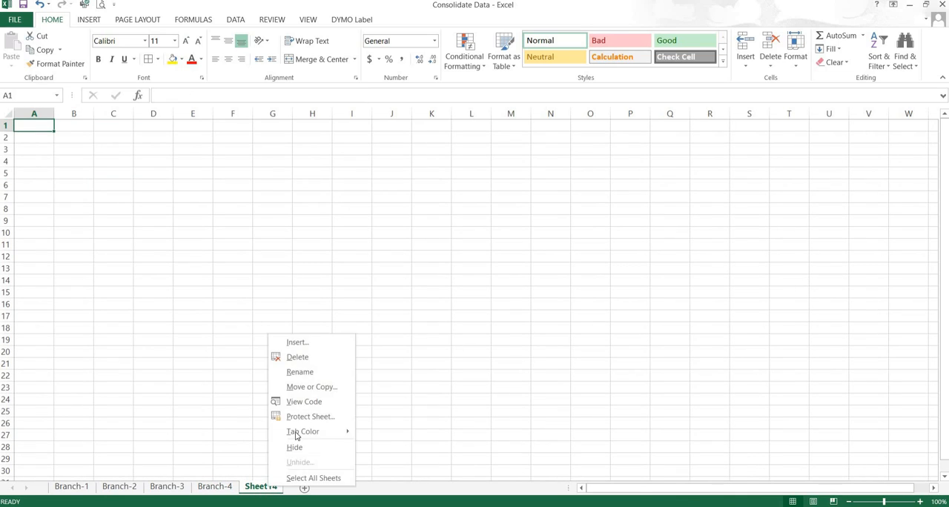
left_click(302, 373)
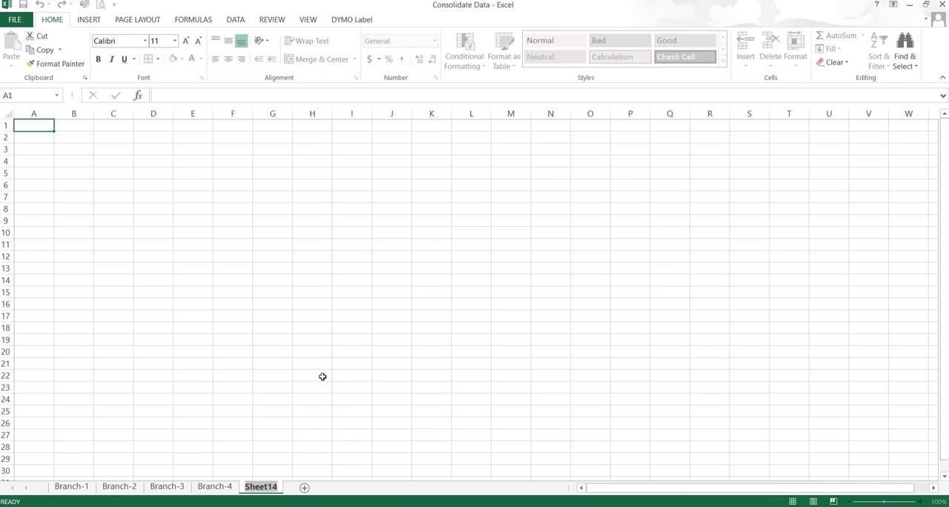
type("Co")
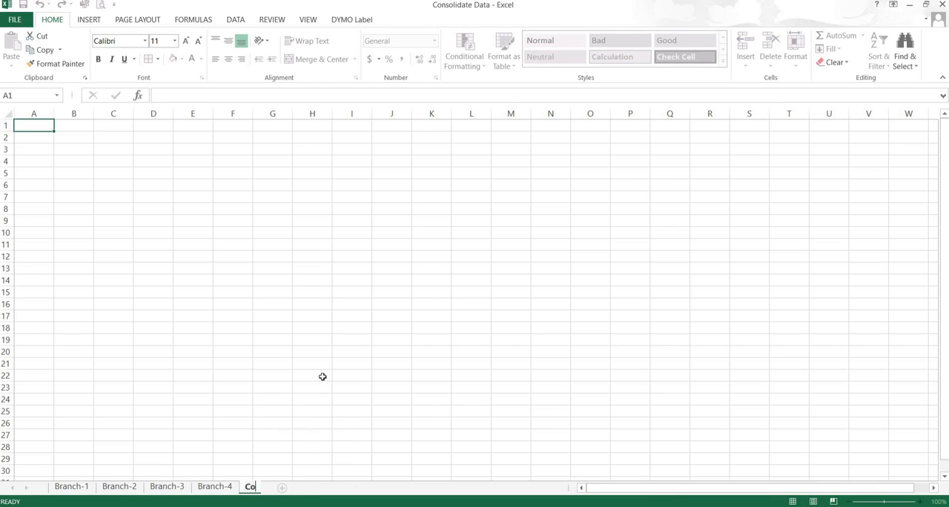
type("nsolidate Su")
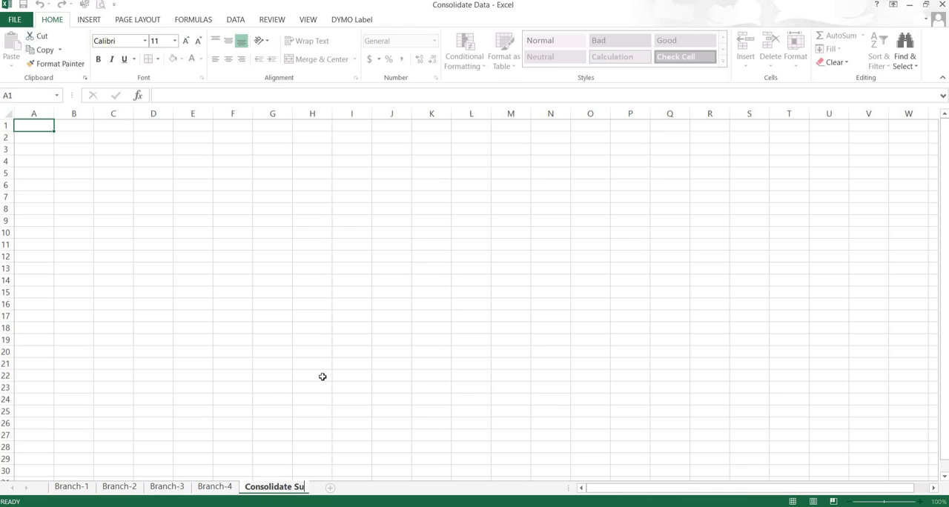
type("mmary")
key("Return")
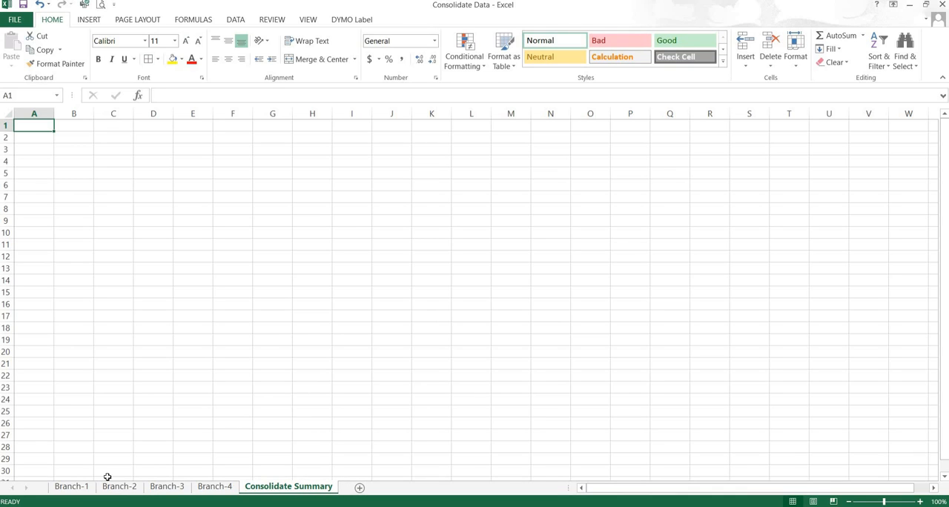
Step: Copy the Branch-1 table A1:F8 and paste only its formats at A1 of the Consolidate Summary sheet
left_click(70, 487)
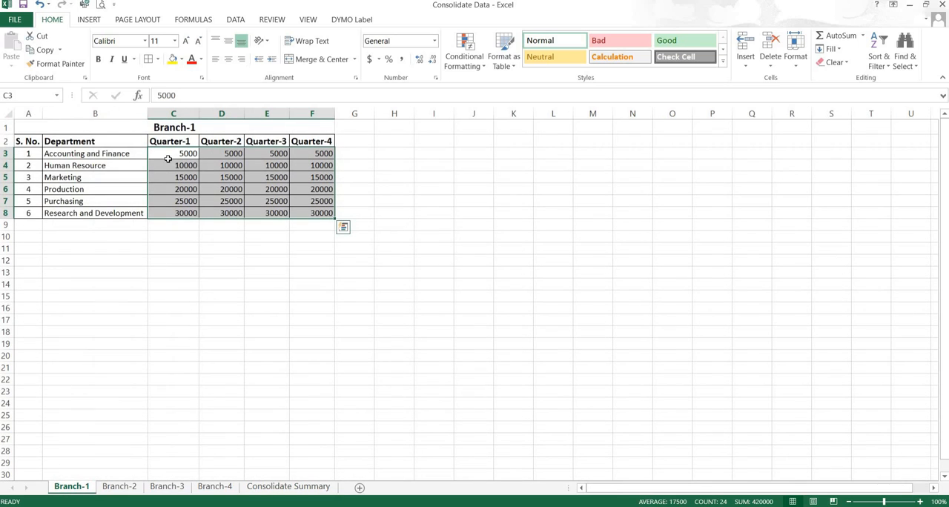
left_click_drag(33, 127, 205, 214)
left_click(43, 50)
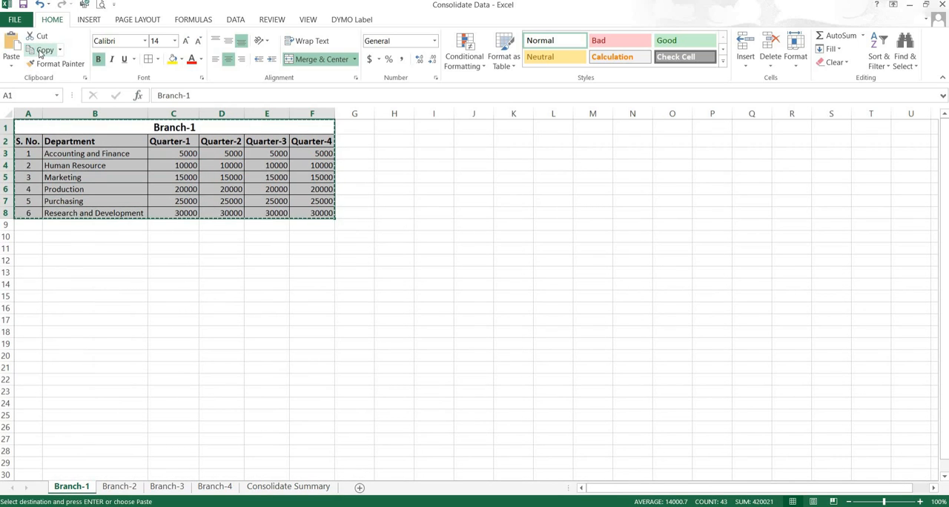
left_click(284, 487)
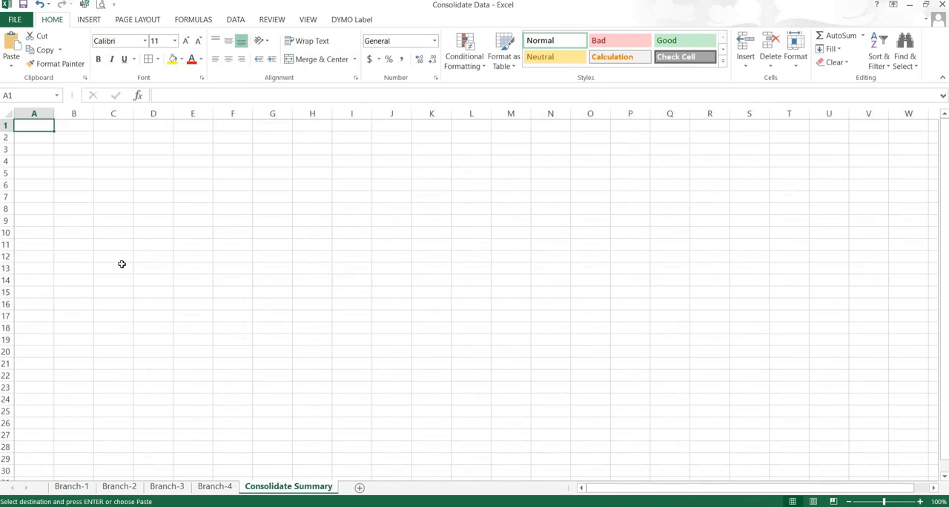
left_click(11, 65)
left_click(33, 195)
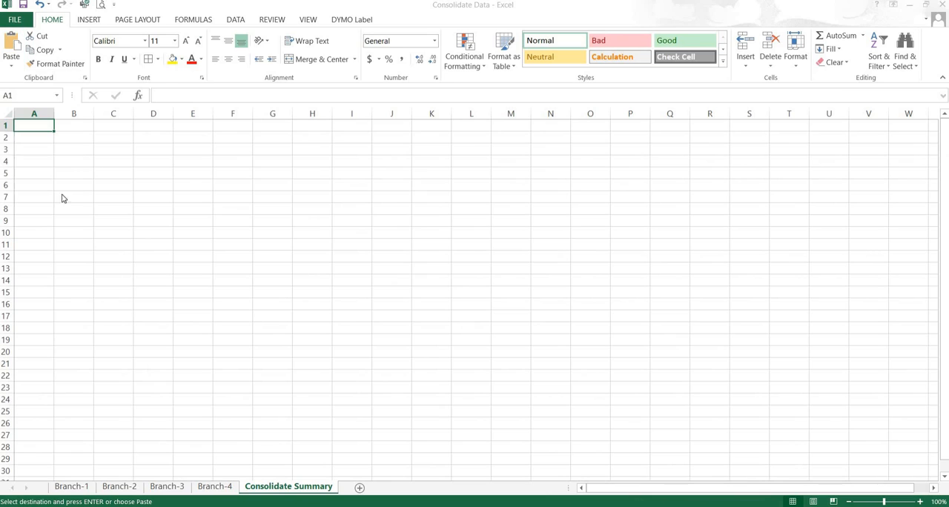
left_click(236, 147)
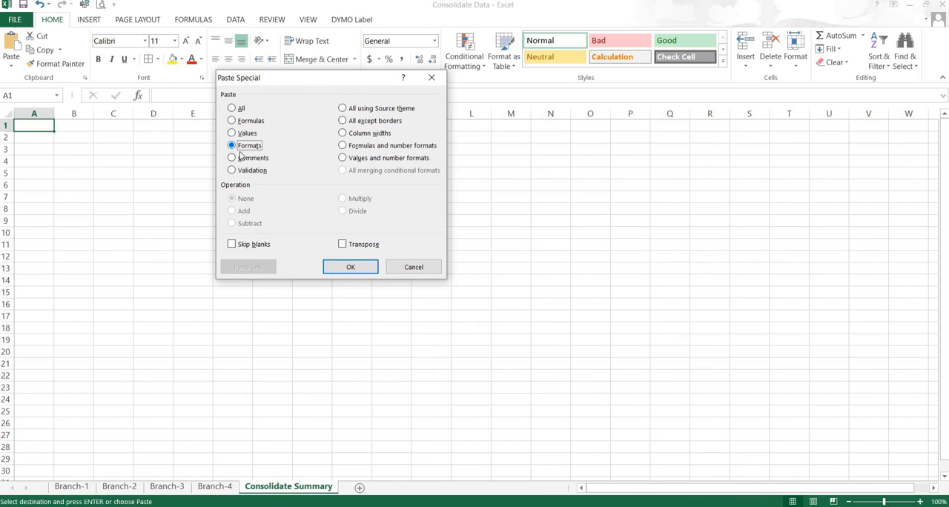
left_click(345, 268)
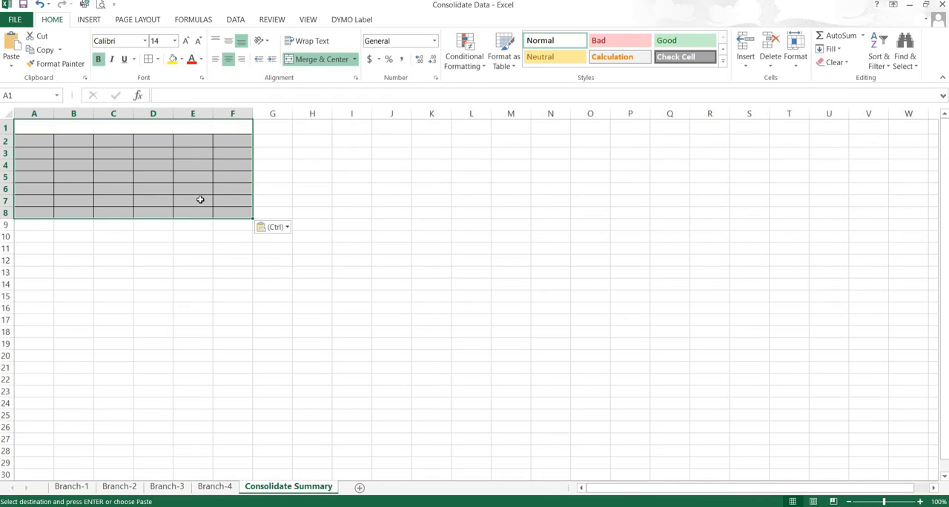
Step: Enter the title Consolidate Summary in the merged heading cell A1
left_click(82, 128)
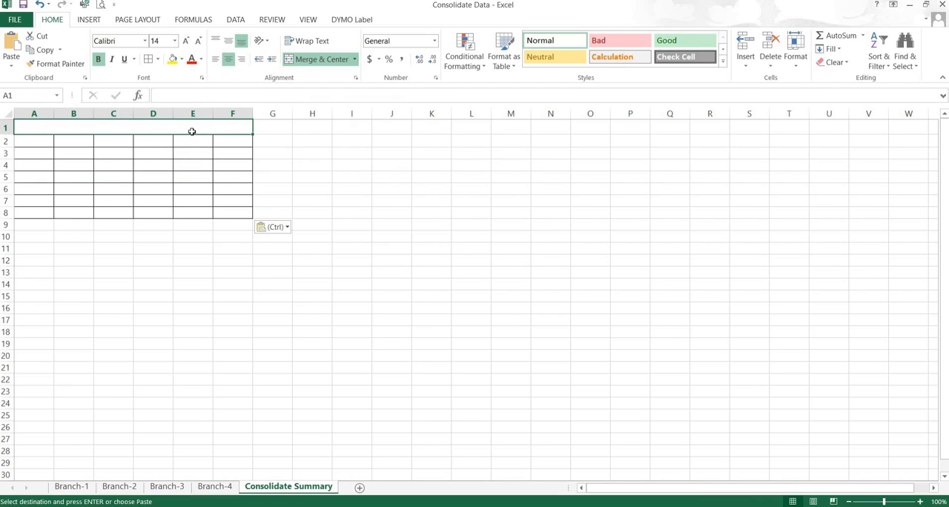
type("C")
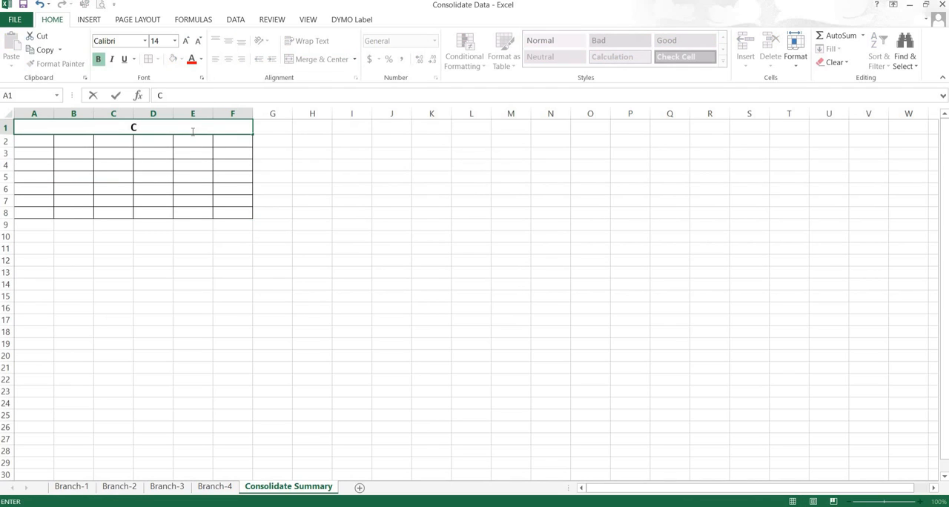
type("onsolida")
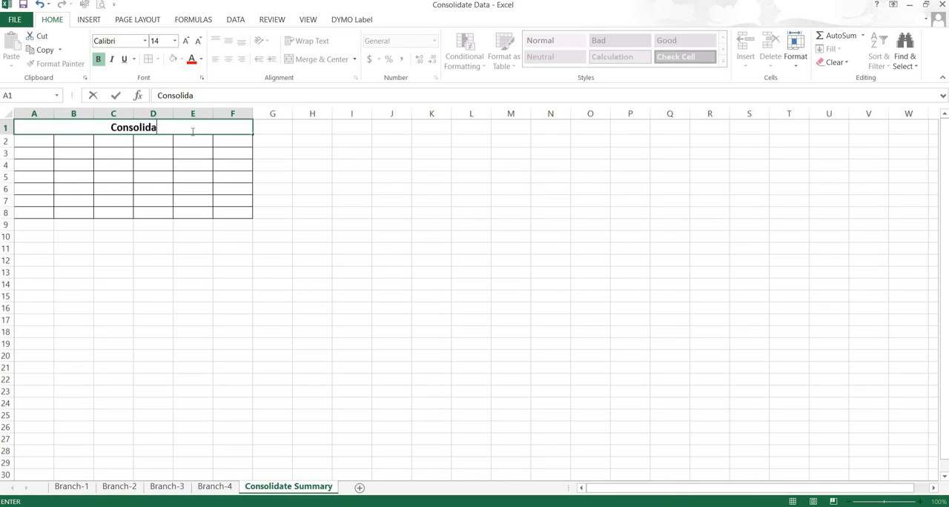
type("te Su")
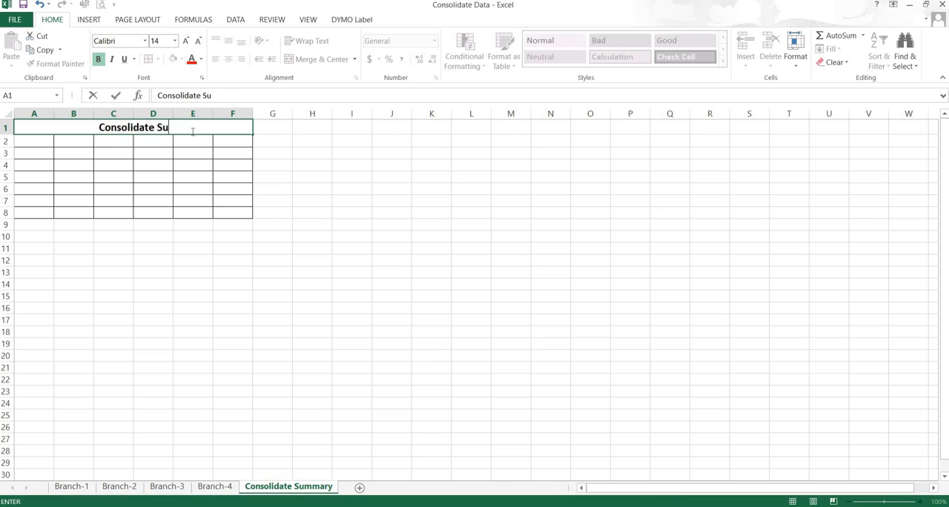
type("mmary")
key("Return")
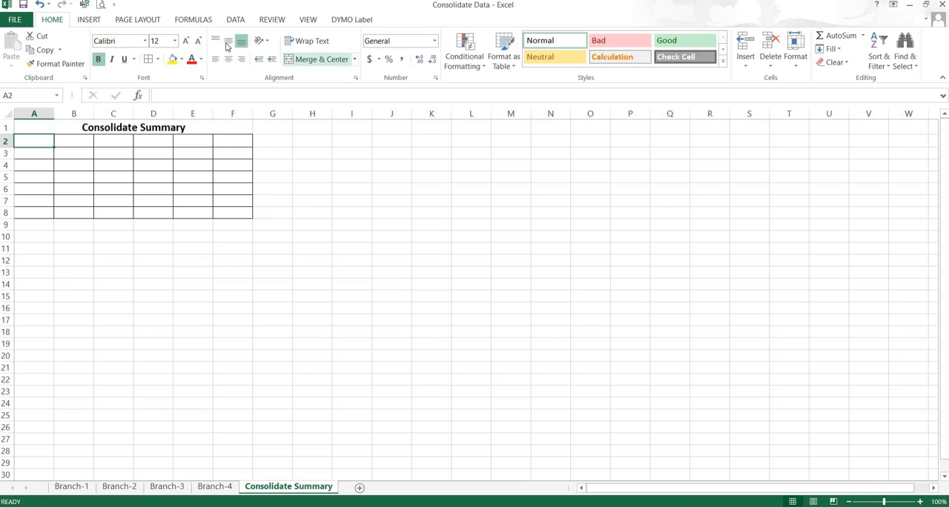
Step: Start a data consolidation at cell A2 of the summary sheet using the Sum function
left_click(236, 20)
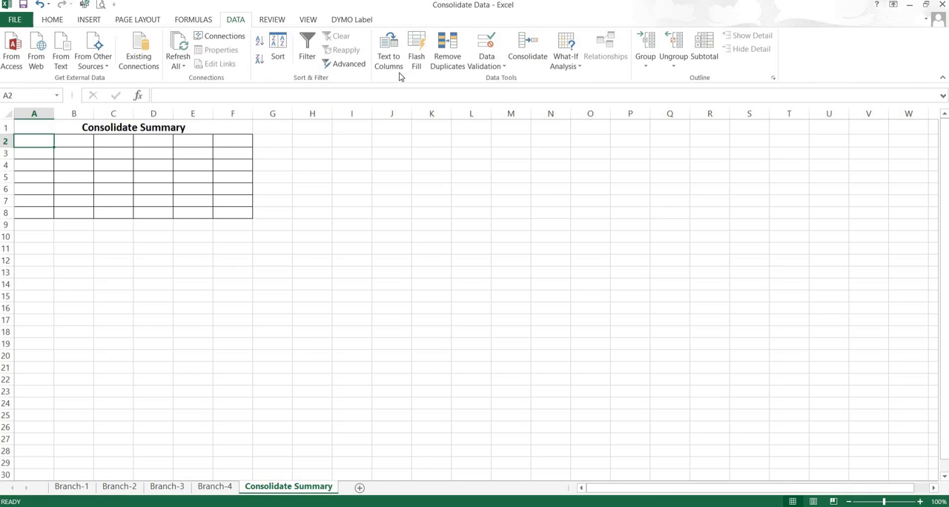
left_click(523, 52)
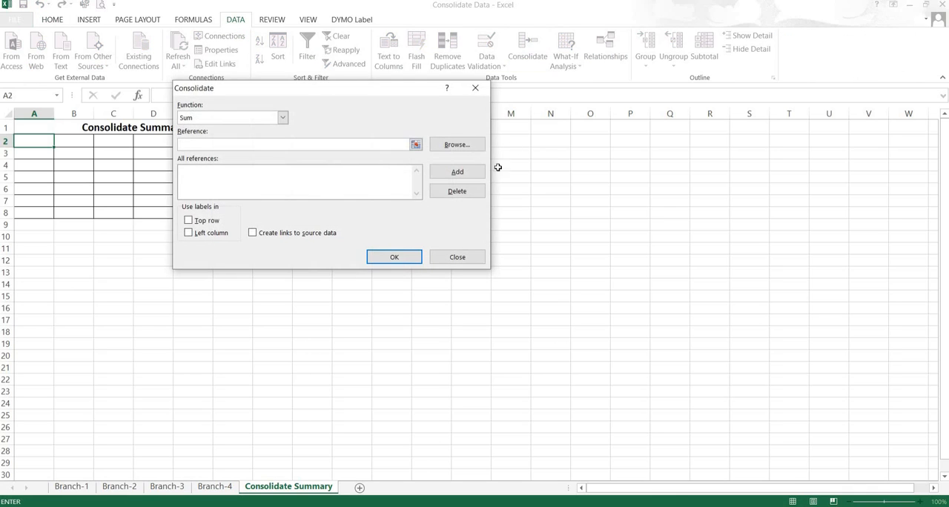
left_click_drag(332, 91, 455, 168)
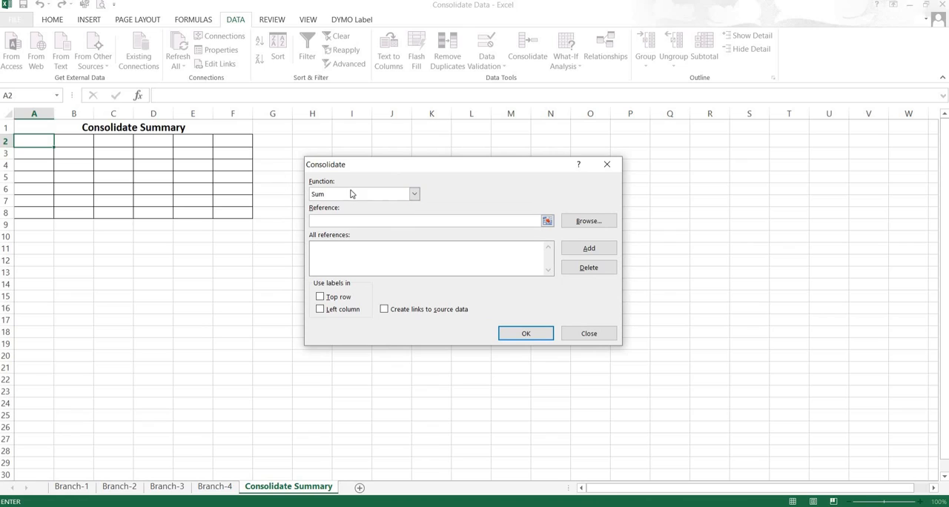
left_click(415, 195)
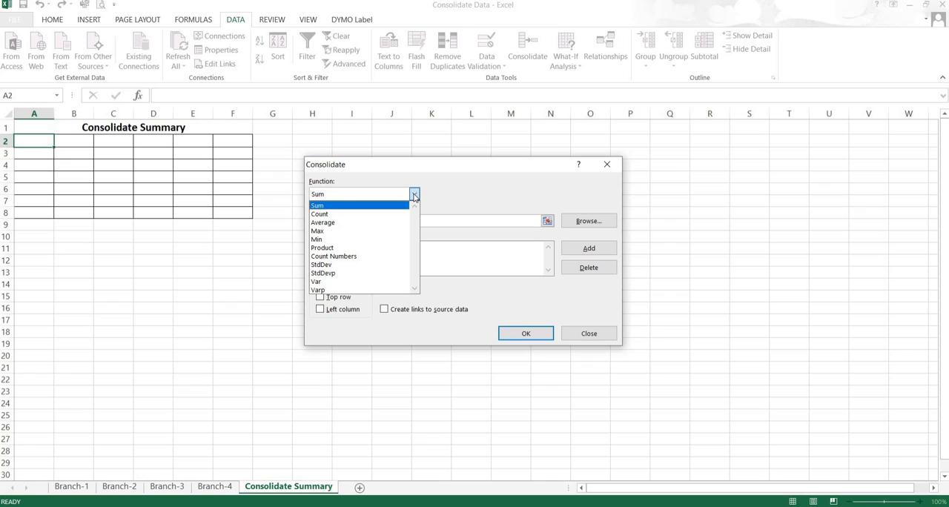
left_click(330, 206)
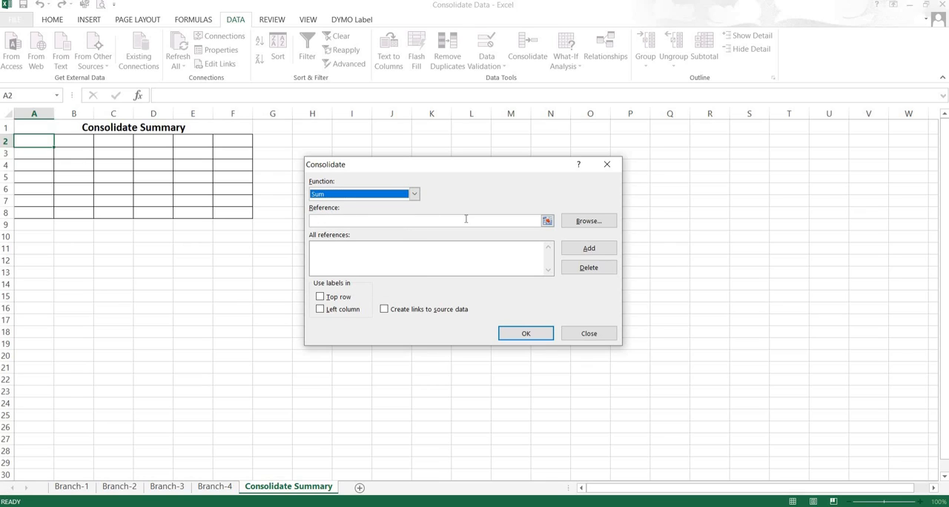
Step: Add the range A2:F8 of the Branch-1 sheet to the consolidation references
left_click(547, 222)
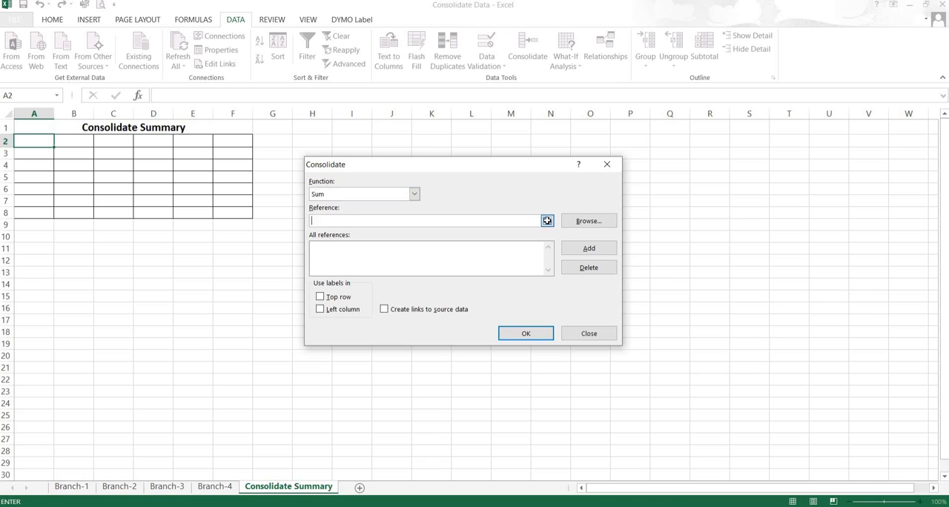
left_click(70, 487)
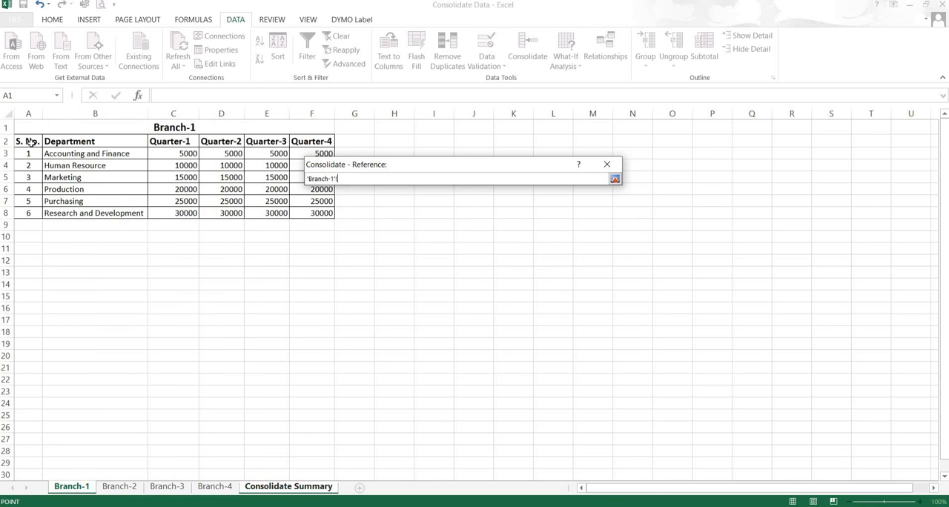
left_click_drag(24, 140, 317, 215)
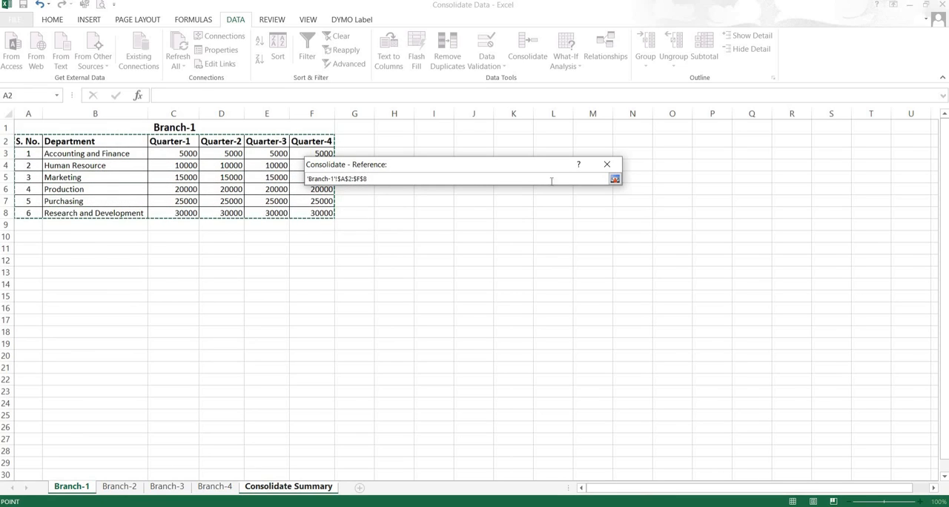
left_click(615, 180)
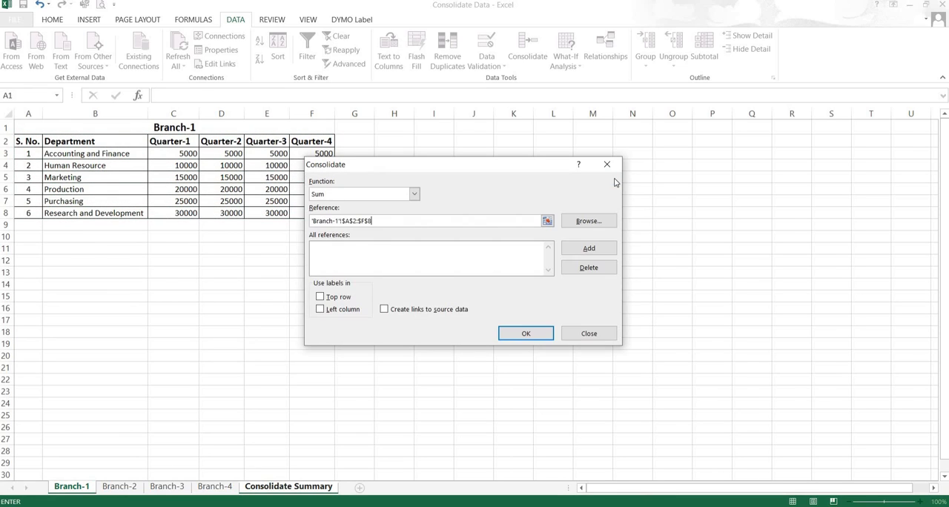
left_click(584, 249)
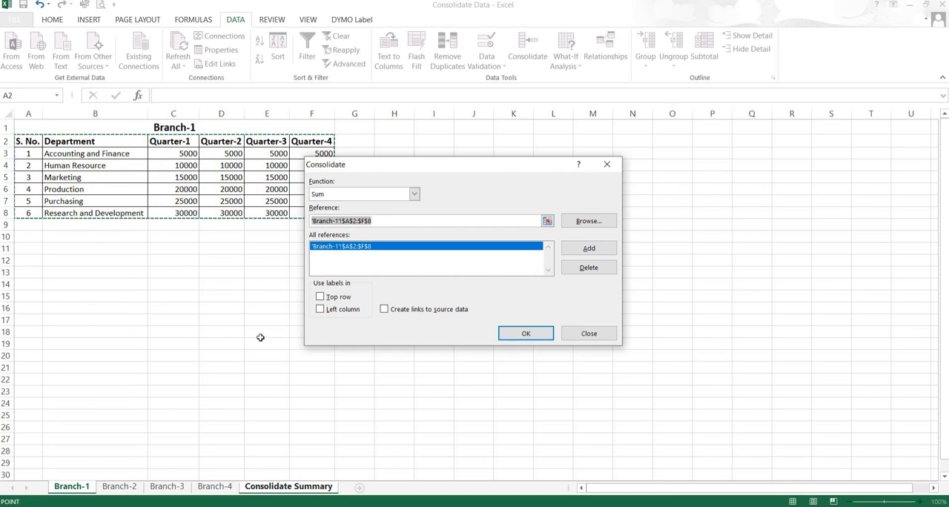
Step: Add the range A2:F8 of the Branch-2, Branch-3 and Branch-4 sheets as references and run the consolidation
left_click(128, 489)
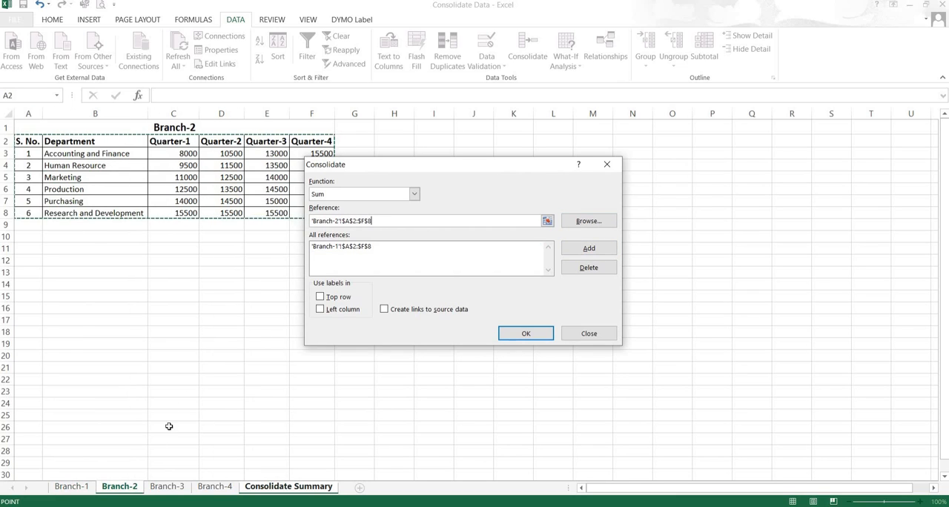
left_click(585, 249)
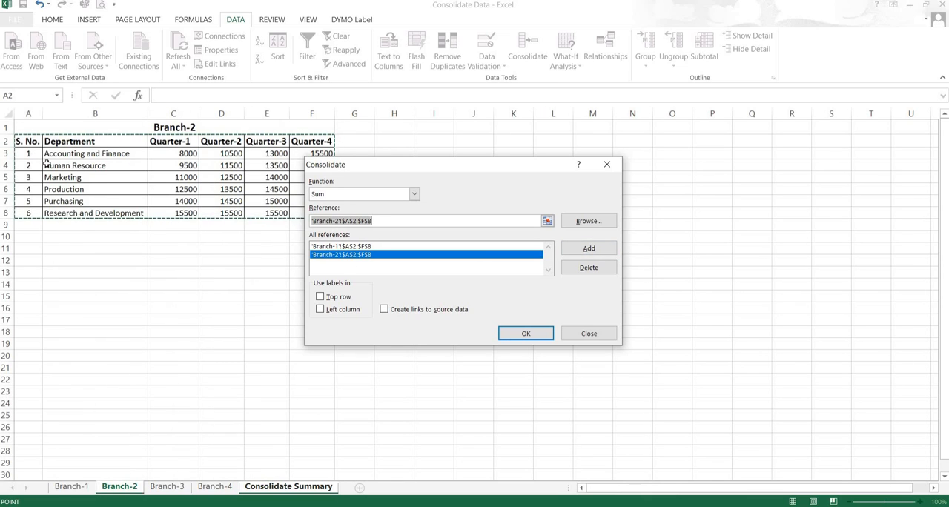
left_click(163, 489)
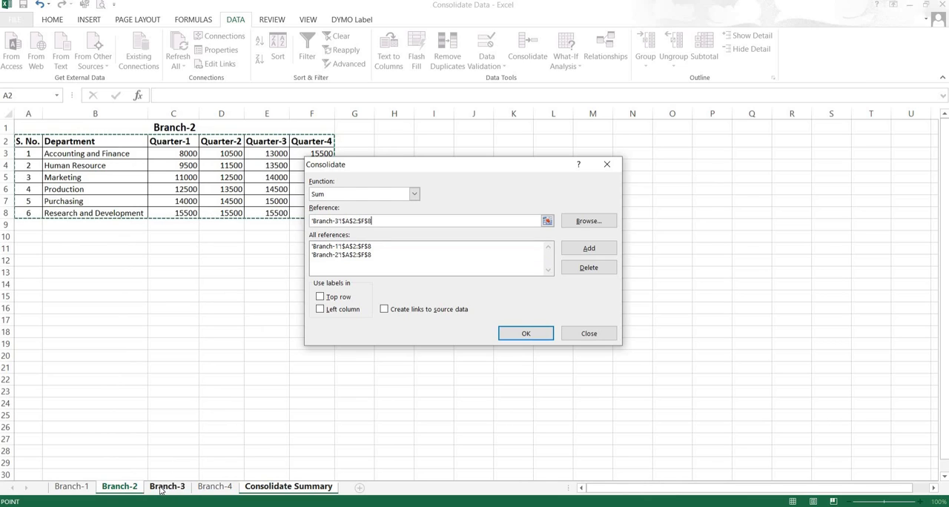
left_click(586, 249)
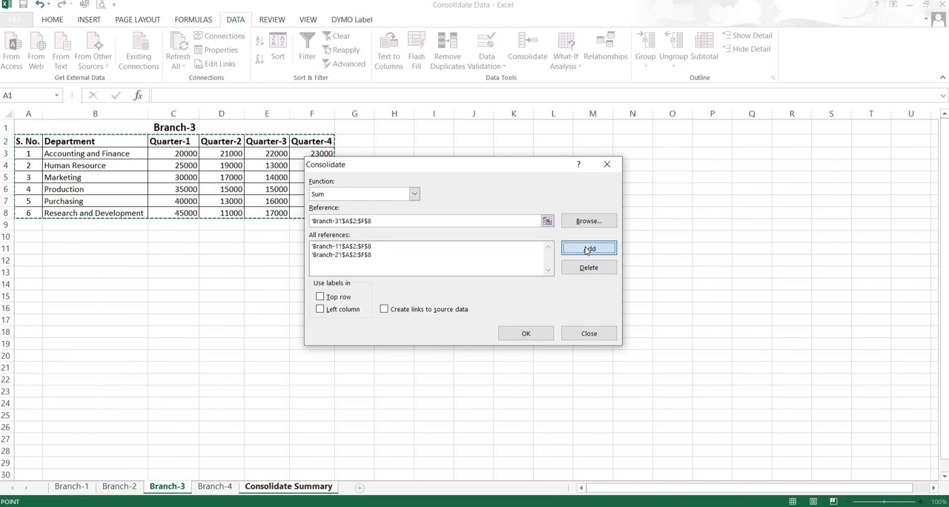
left_click(221, 489)
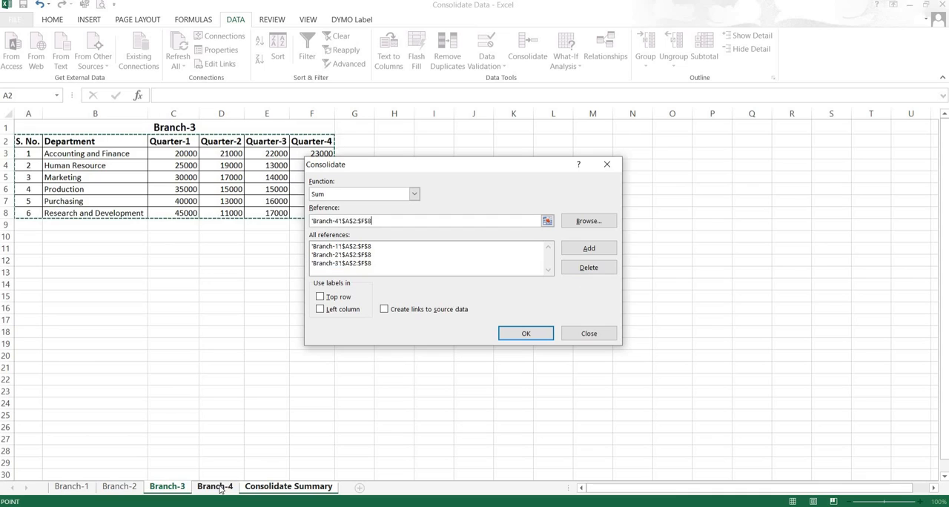
left_click(579, 251)
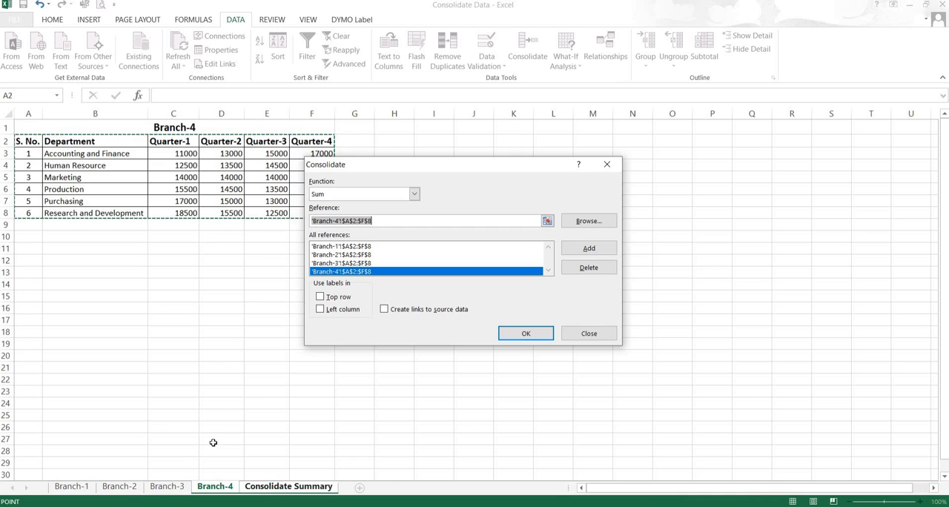
left_click(523, 334)
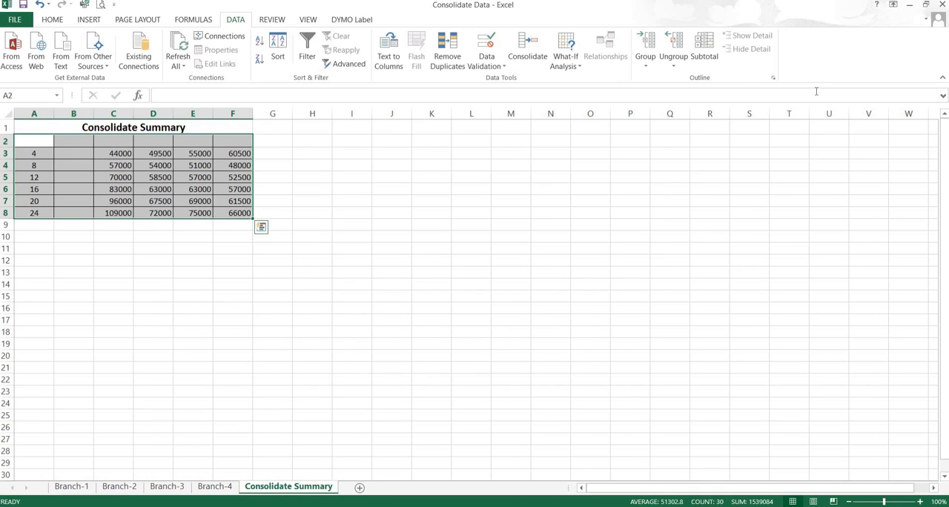
Step: Open the Branch-5 workbook from the desktop and return to the Consolidate Data workbook
left_click(912, 6)
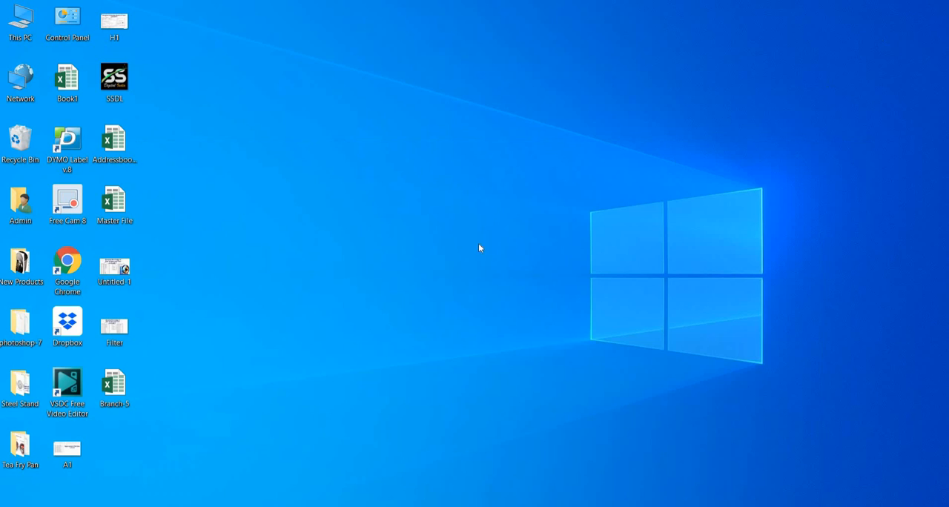
double_click(119, 390)
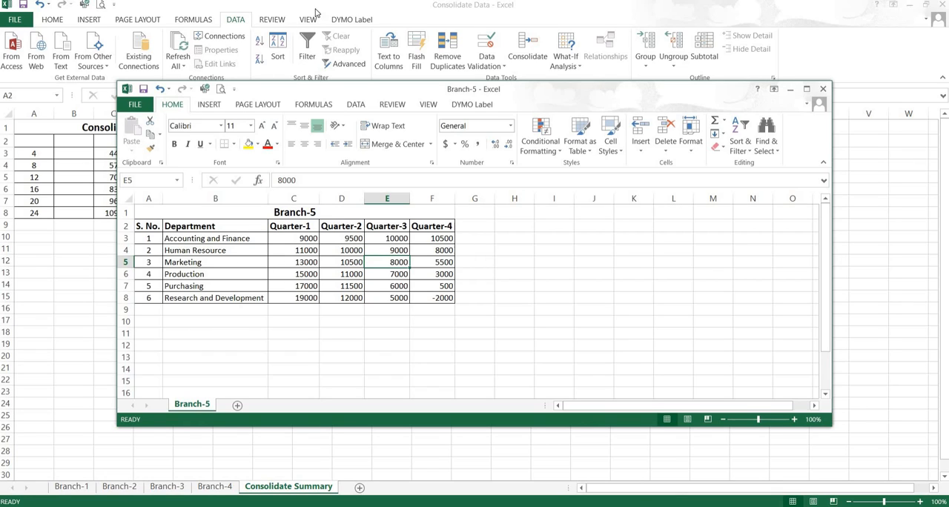
left_click(448, 20)
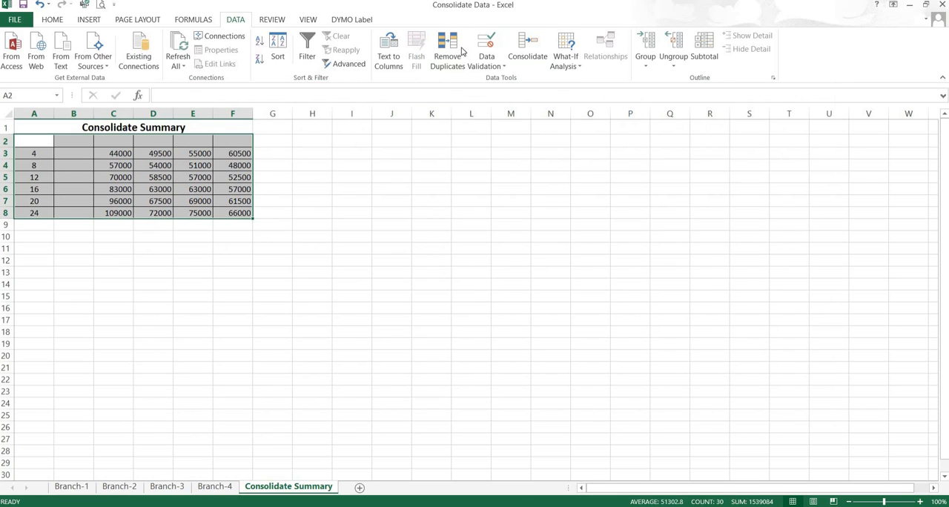
Step: Add the range A2:F8 of the Branch-5 workbook to the references, rerun the consolidation and close the Branch-5 workbook
left_click(528, 50)
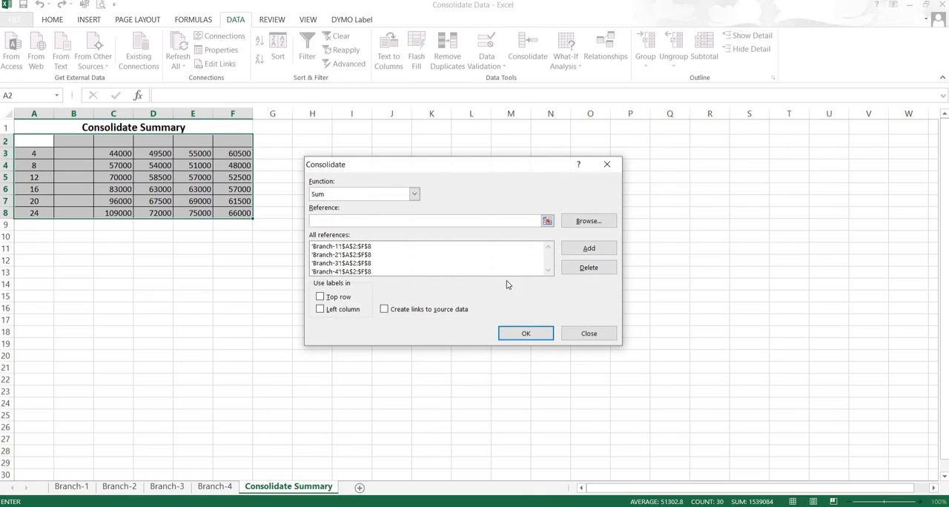
left_click(546, 221)
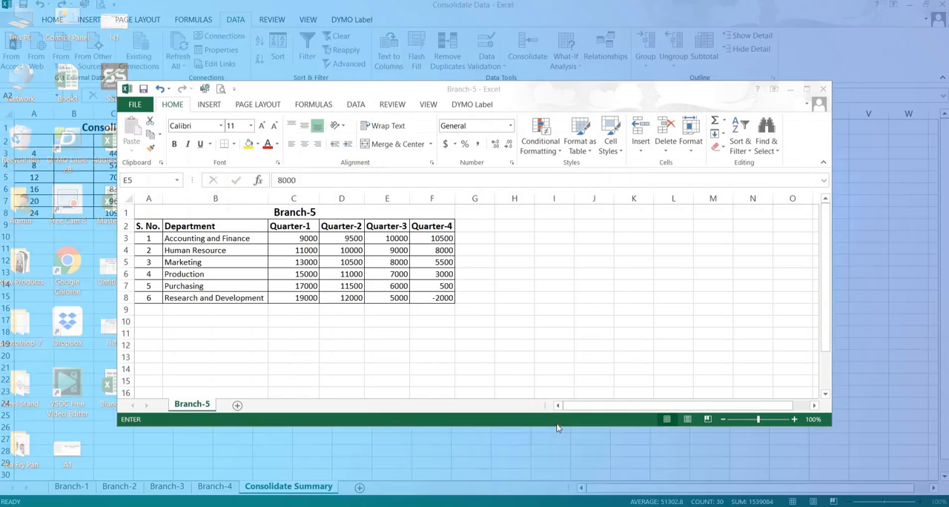
left_click(557, 427)
left_click_drag(151, 225, 442, 298)
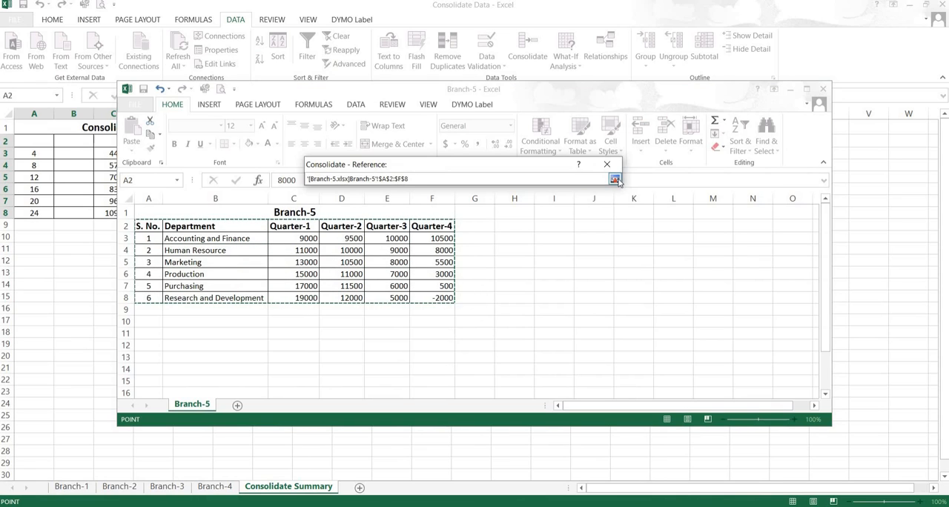
left_click(615, 180)
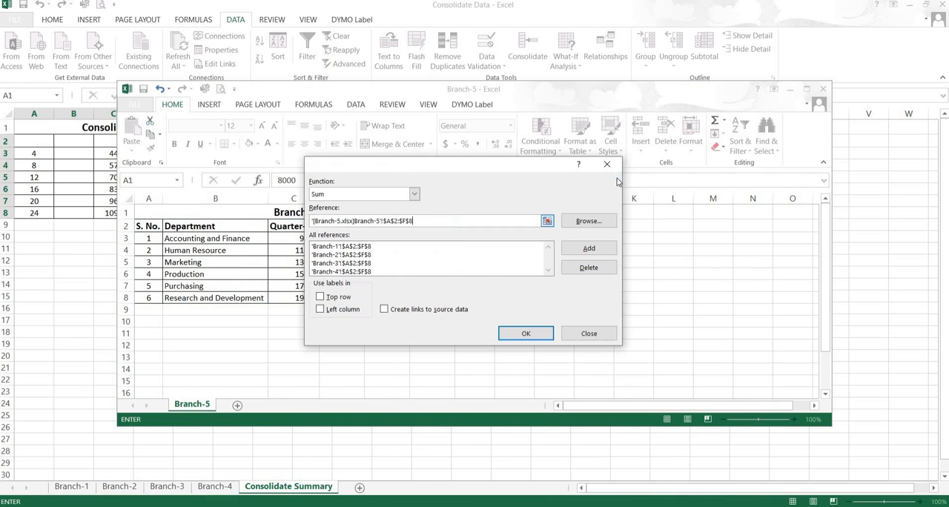
left_click(588, 247)
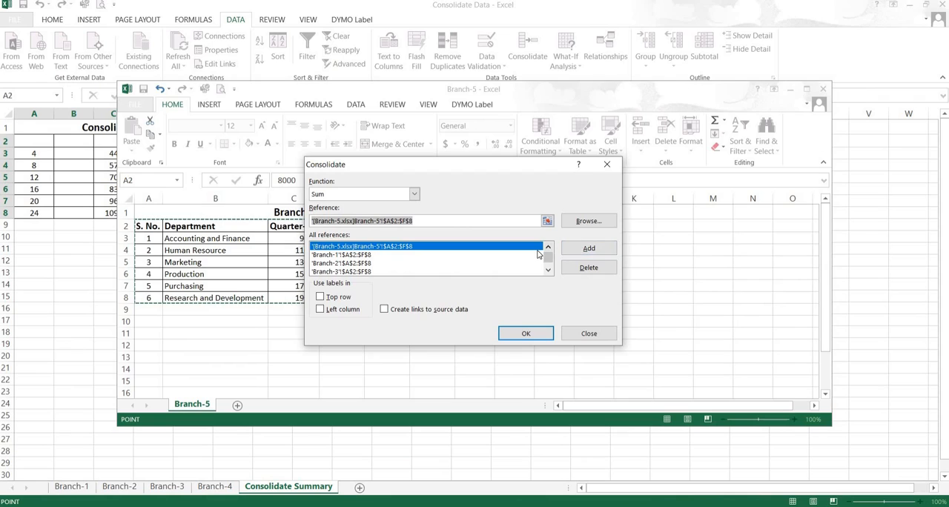
left_click(523, 334)
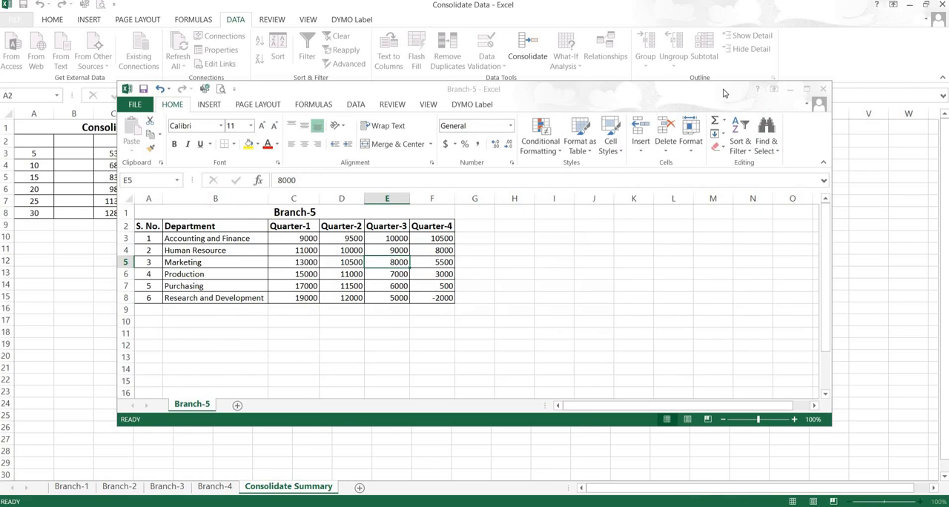
left_click(823, 92)
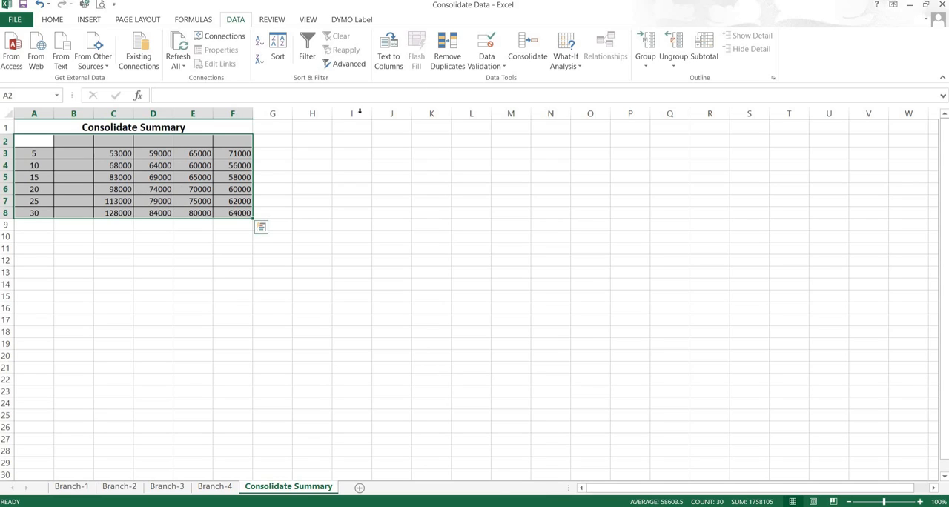
Step: Rerun the consolidation with labels taken from the top row, moving the dialog clear of the table
left_click(528, 49)
left_click_drag(355, 83, 553, 111)
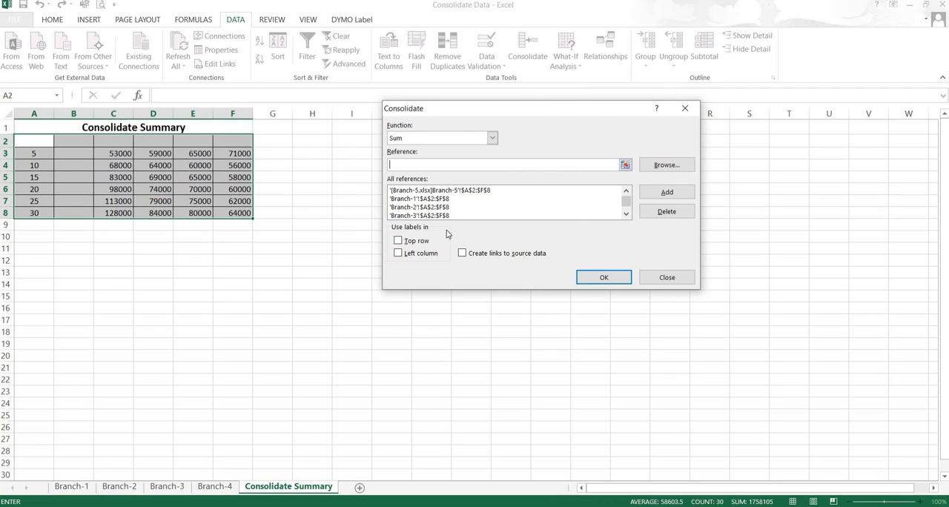
left_click(398, 241)
left_click(600, 278)
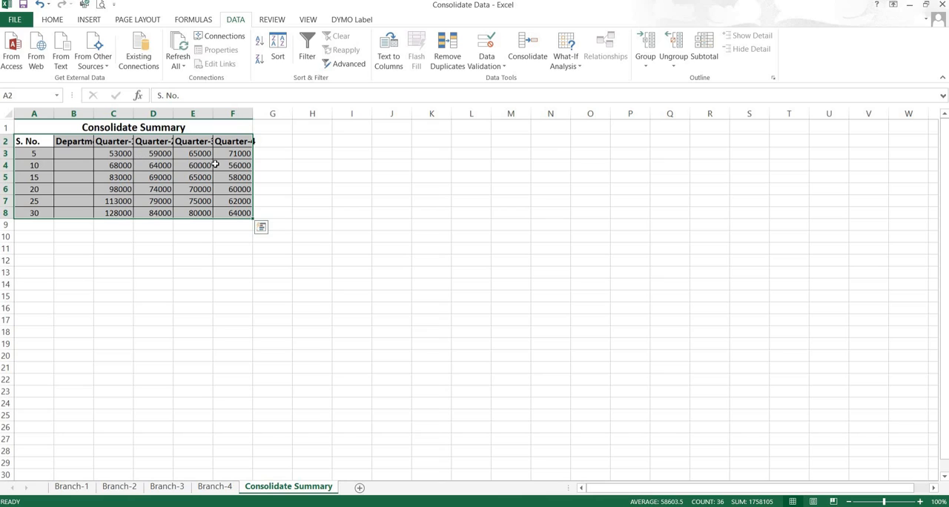
Step: Rerun the consolidation of the branch data with the Count function
left_click(522, 52)
left_click(490, 139)
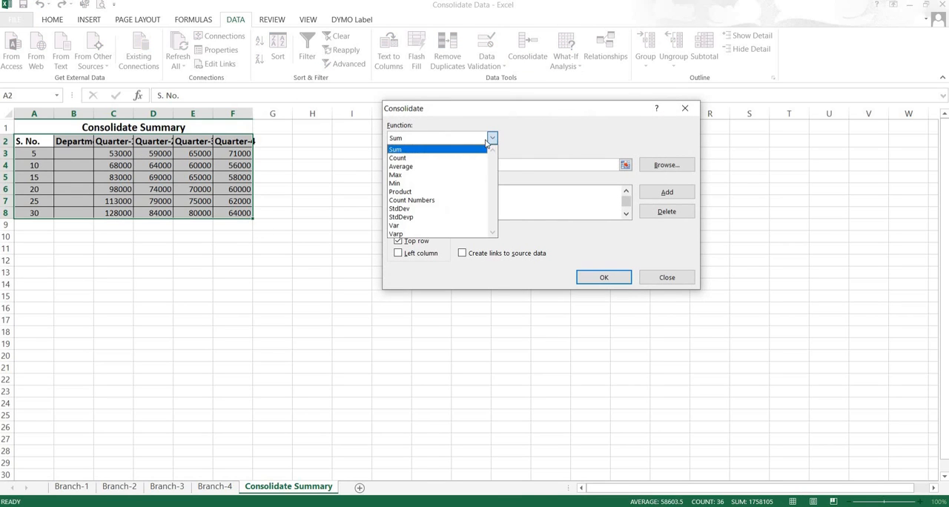
left_click(423, 158)
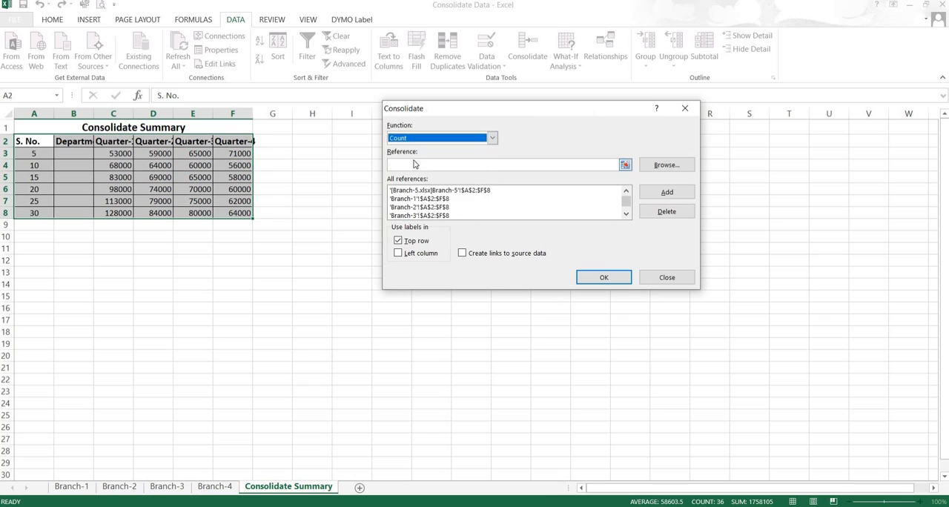
left_click(597, 278)
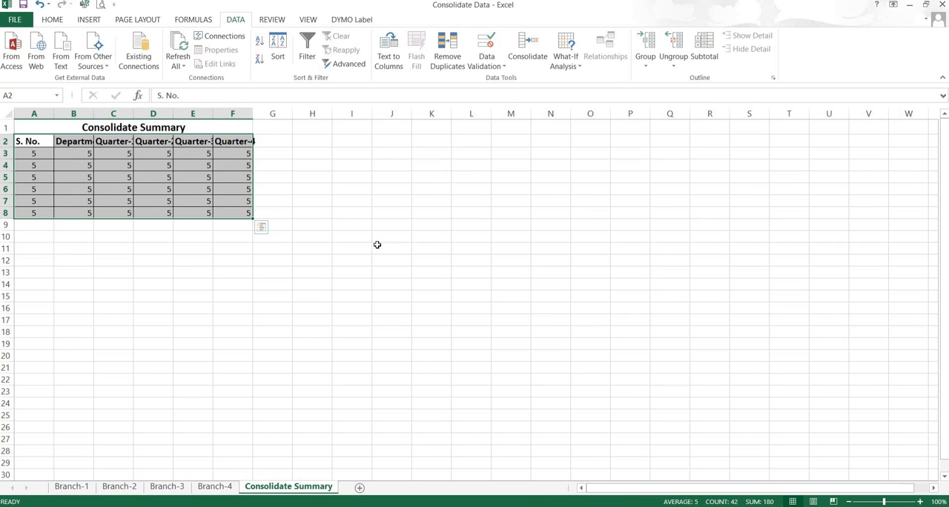
Step: Set the consolidation function back to Sum and rerun the consolidation
left_click(529, 54)
left_click(491, 138)
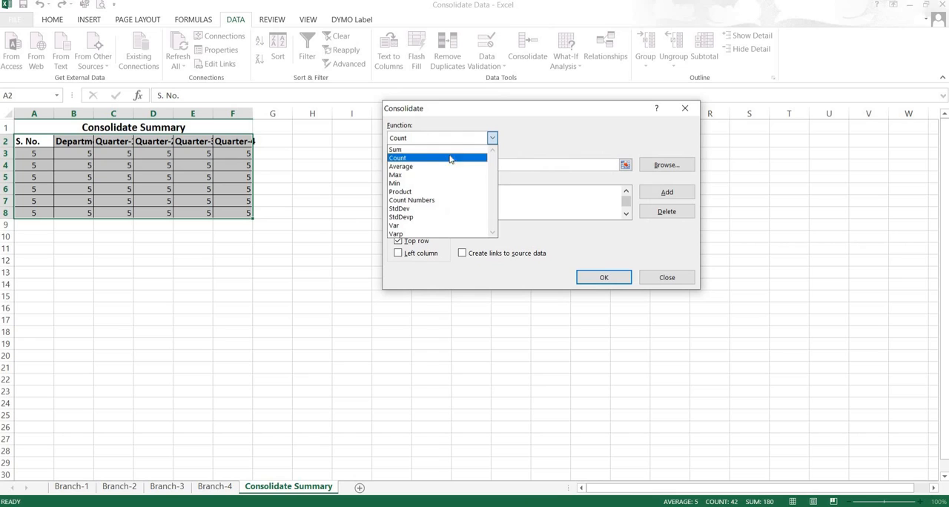
left_click(415, 149)
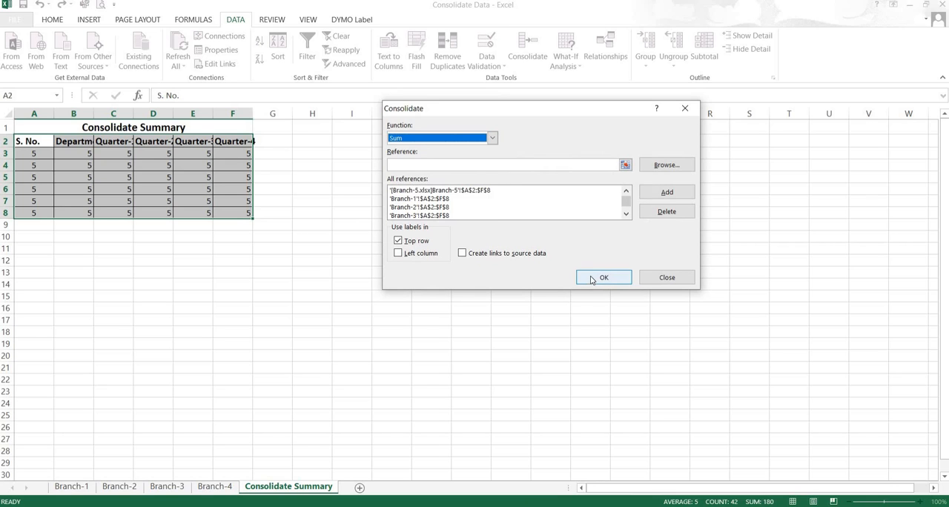
left_click(593, 279)
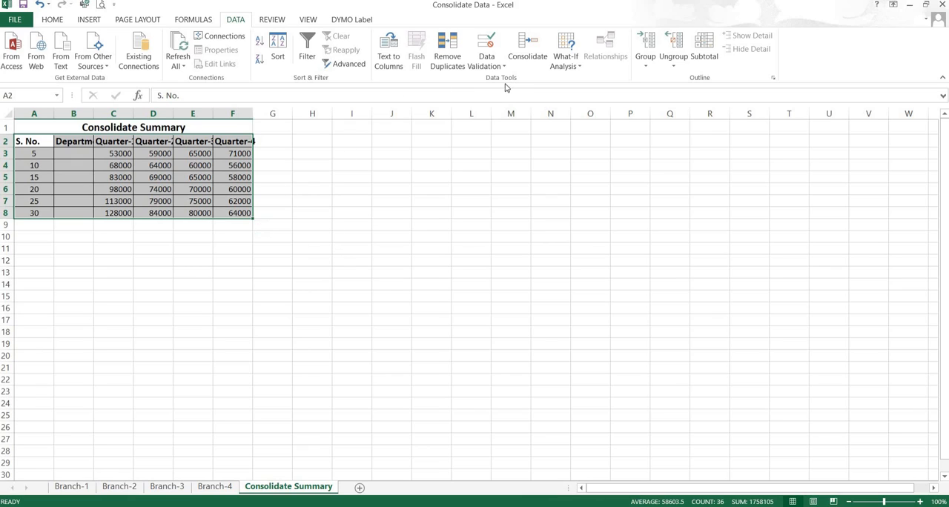
Step: Rerun the consolidation with left column labels enabled as well
left_click(530, 49)
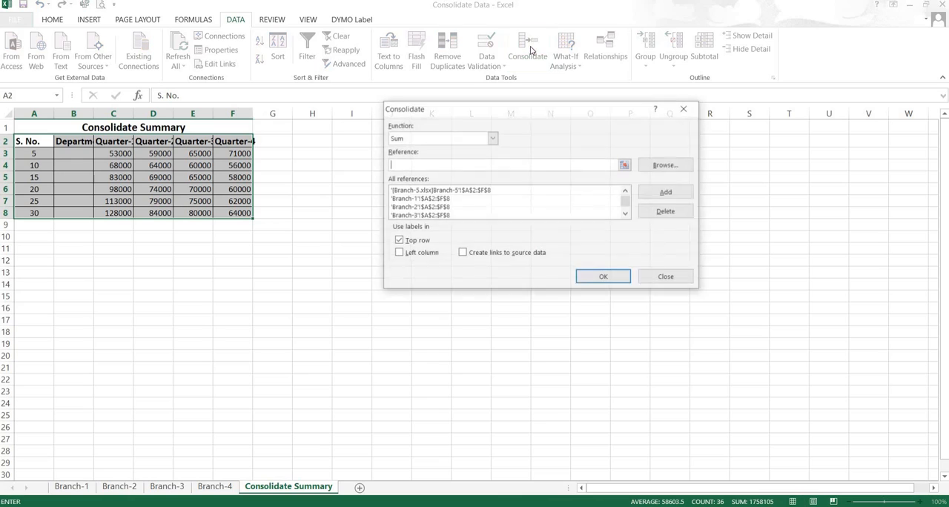
left_click(400, 255)
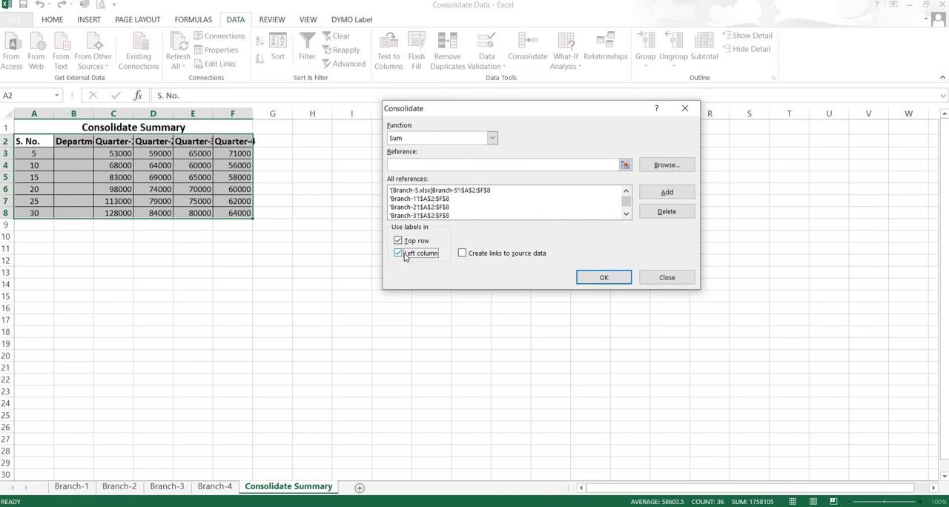
left_click(596, 278)
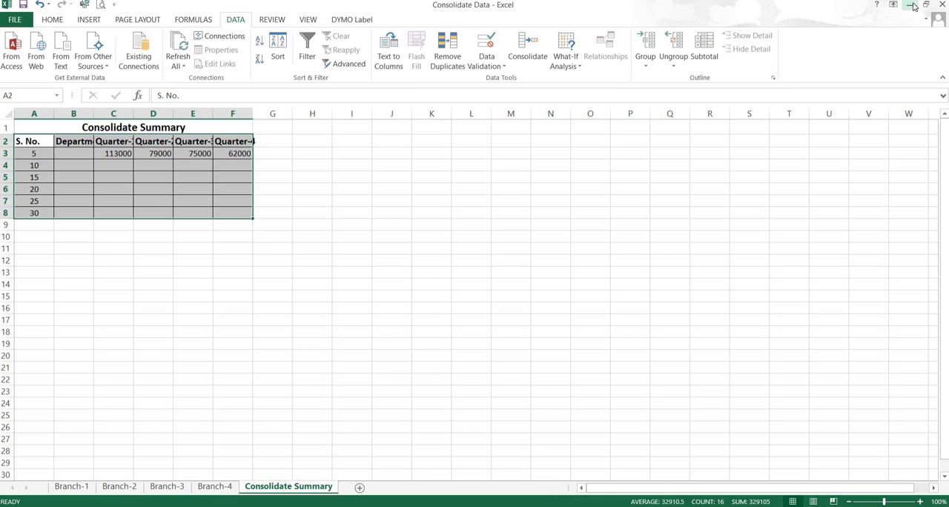
Step: Reopen the Branch-5 workbook from the desktop and bring the Consolidate Summary sheet back to the front with its table A2:F8 selected
left_click(911, 6)
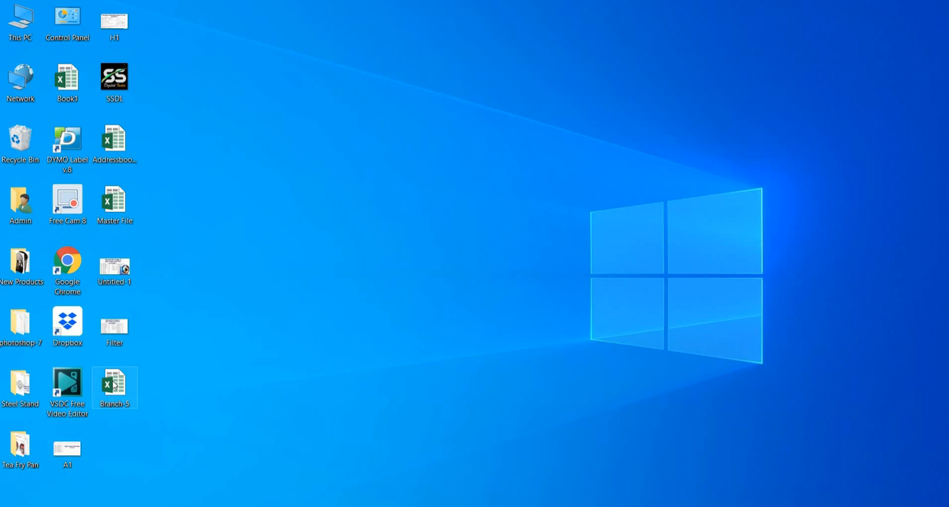
double_click(114, 383)
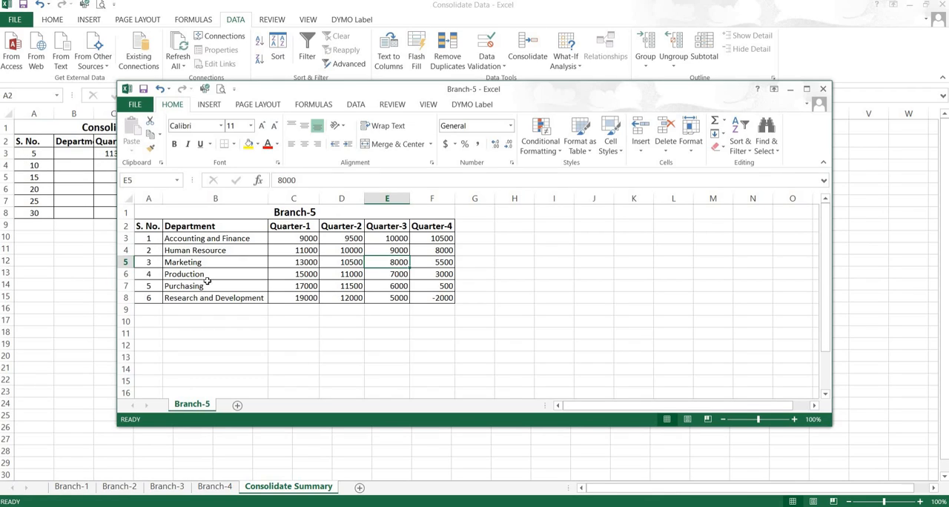
left_click(425, 13)
key("ctrl+shift+End")
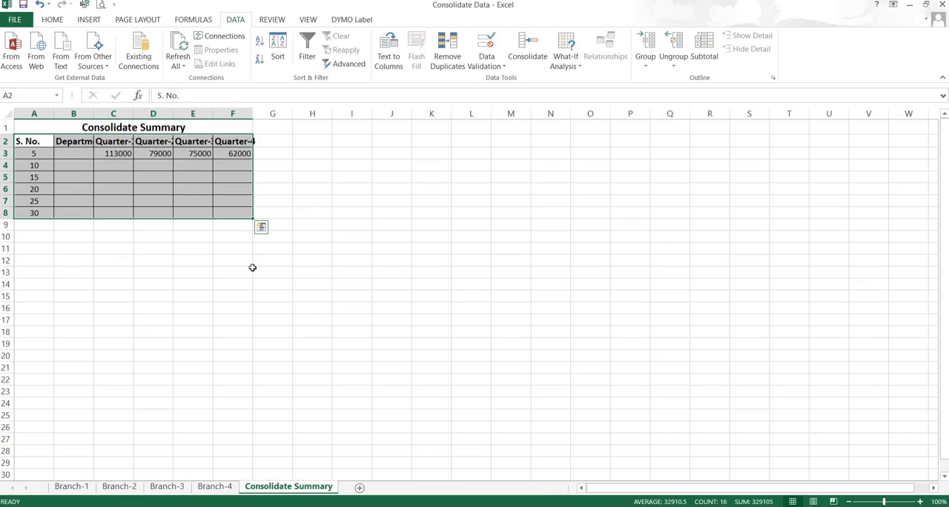
Step: Clear the contents of A2:F9 below the Consolidate Summary title
left_click(100, 167)
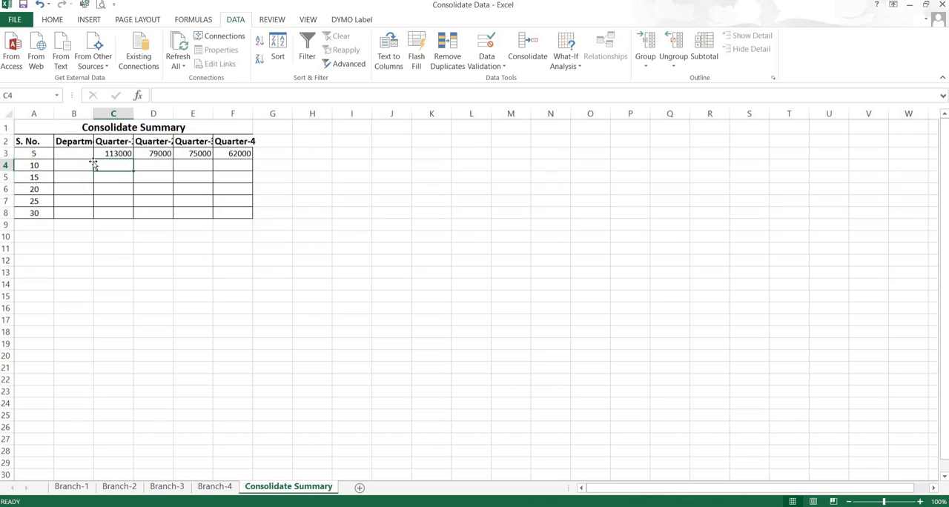
left_click_drag(34, 152, 244, 216)
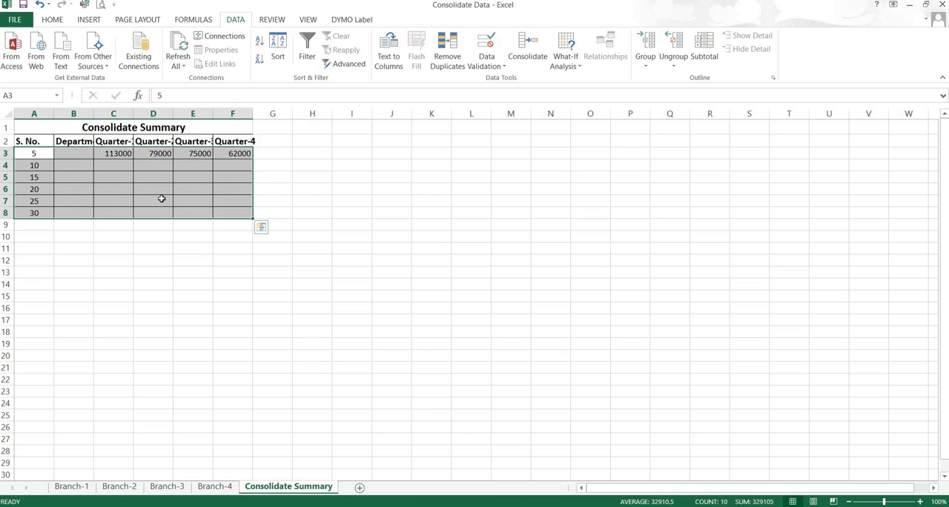
left_click_drag(34, 143, 235, 226)
key("Delete")
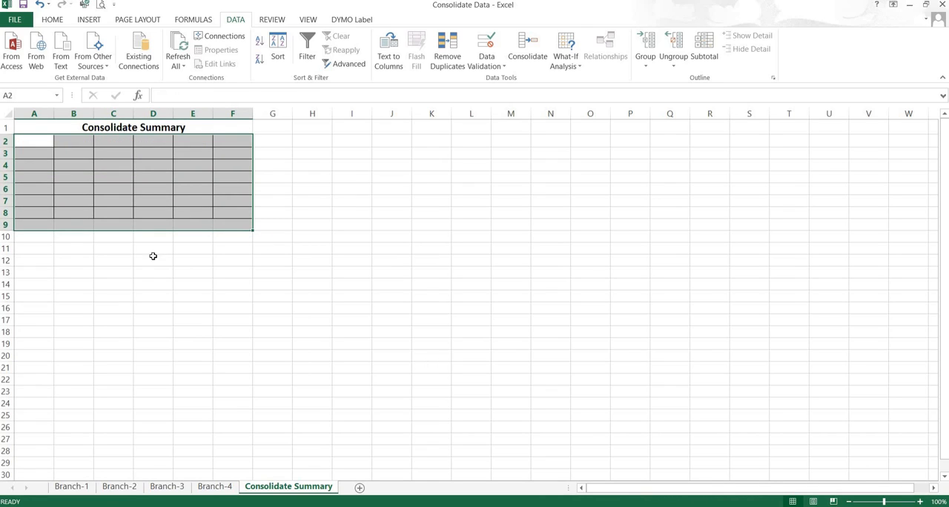
Step: Reopen Consolidate from cell A2, delete all existing branch references, and turn off the top row and left column labels
left_click(48, 142)
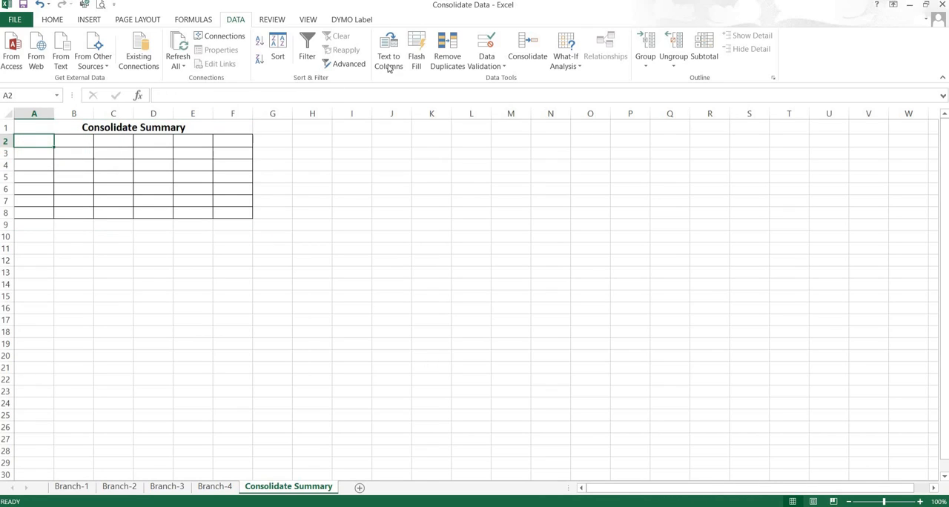
left_click(528, 49)
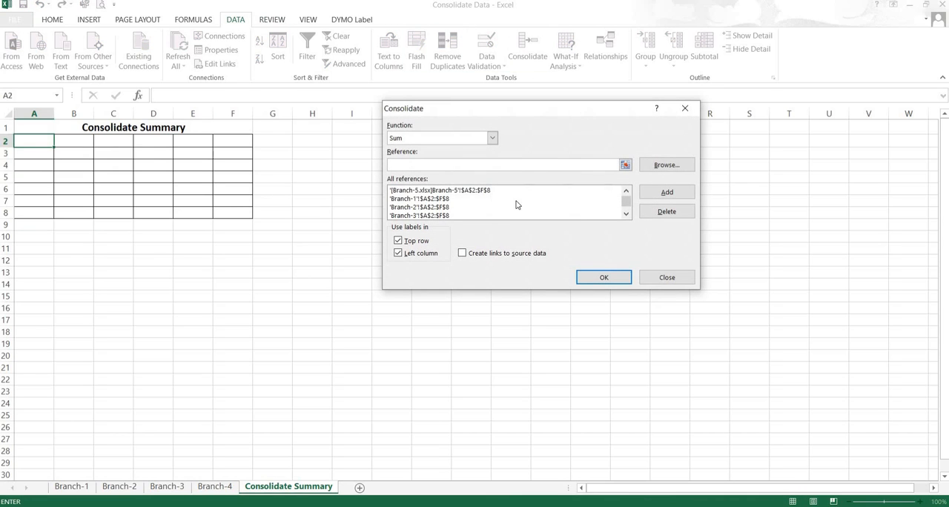
left_click(460, 190)
left_click(666, 212)
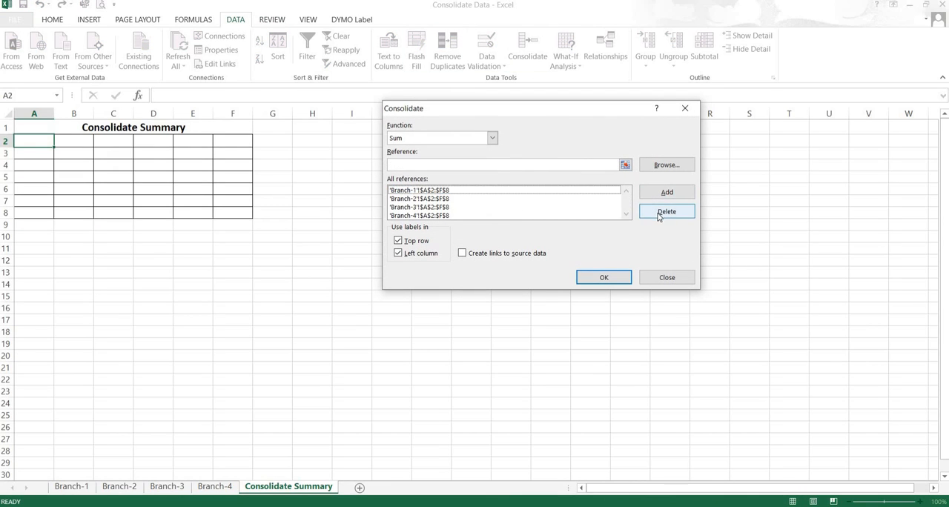
left_click(423, 191)
left_click(655, 216)
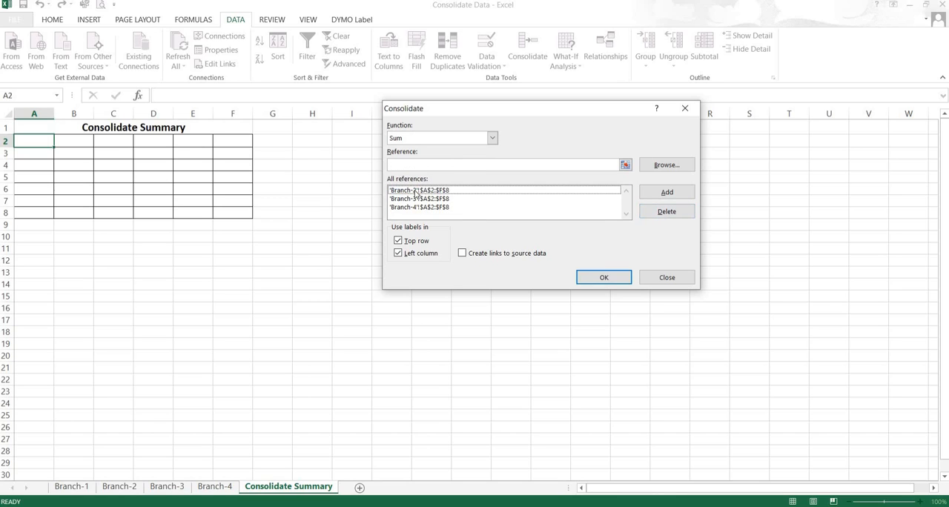
left_click(475, 192)
left_click(650, 214)
left_click(440, 191)
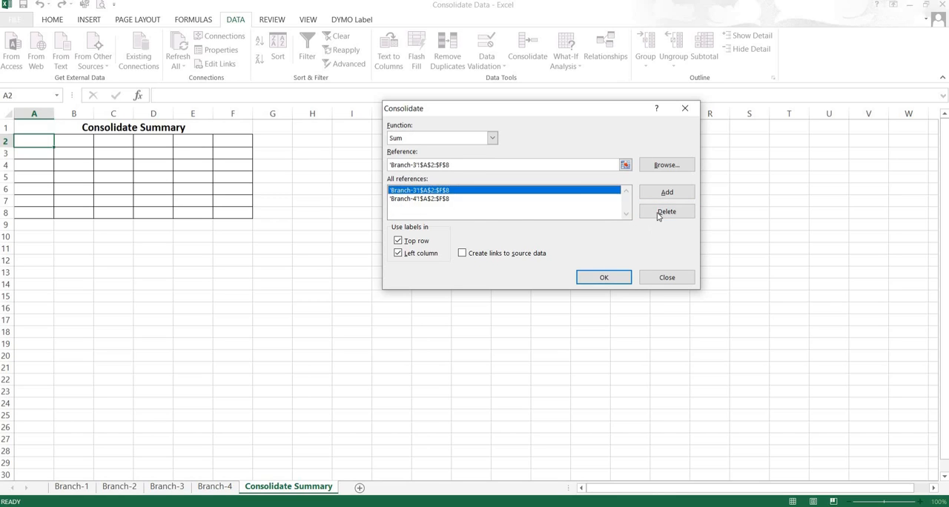
left_click(658, 215)
left_click(447, 193)
left_click(666, 212)
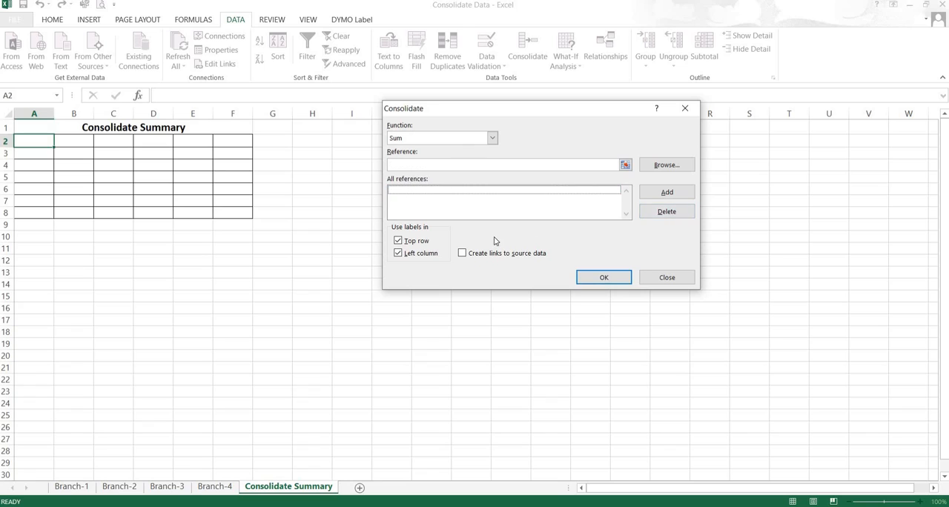
left_click(416, 241)
left_click(412, 256)
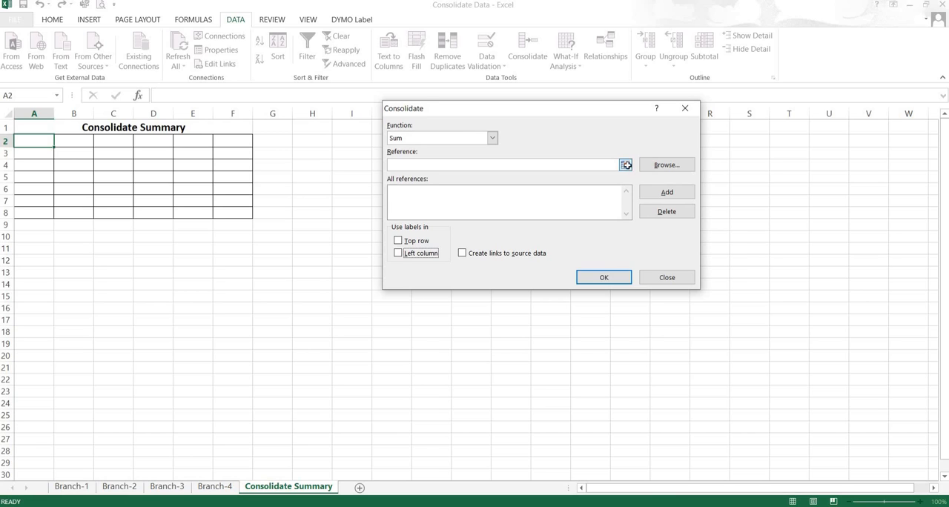
Step: Add the Branch-1 range B2:F8, starting from the Department column, as a consolidation reference
left_click(626, 165)
left_click(74, 488)
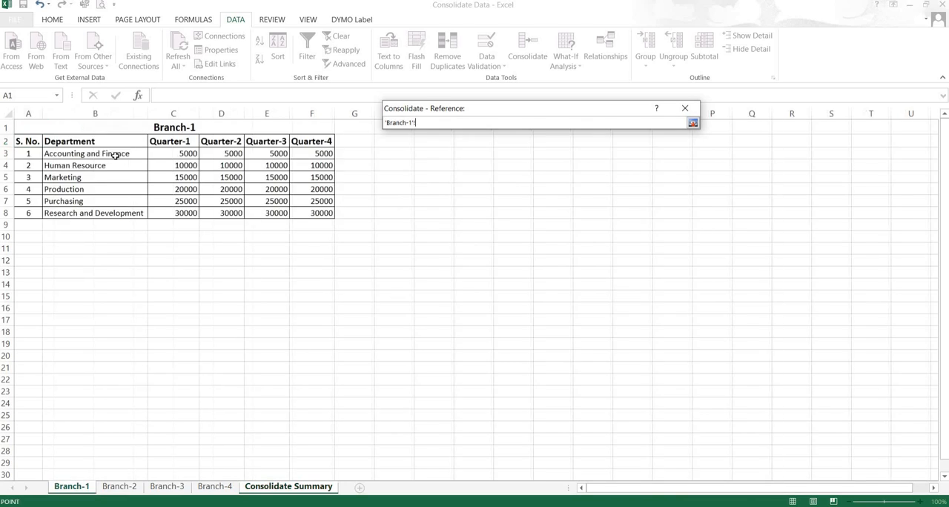
left_click_drag(59, 141, 312, 210)
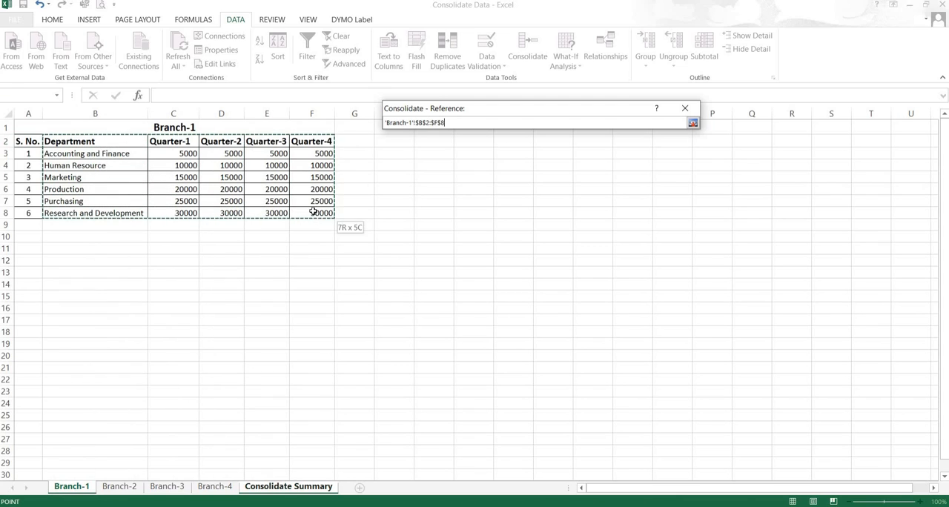
left_click(692, 123)
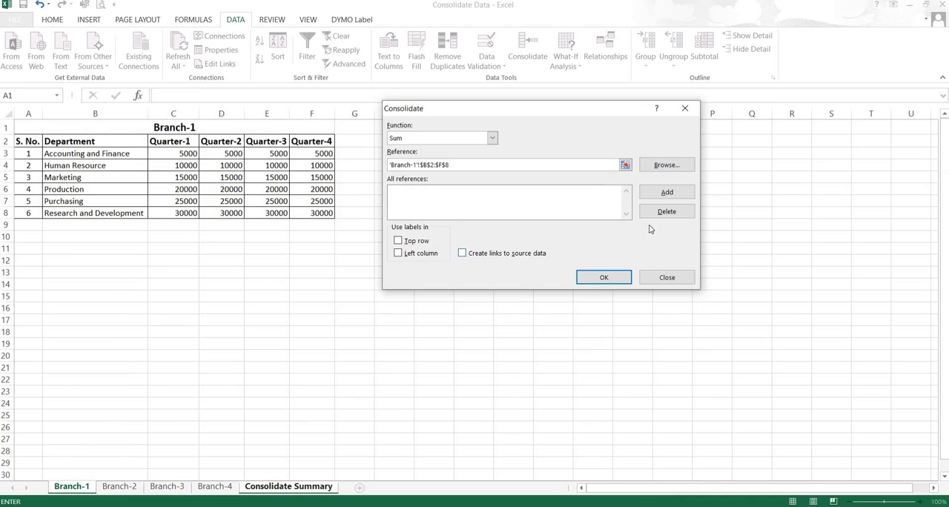
left_click(655, 195)
Step: Add the matching B2:F8 ranges of the Branch-2, Branch-3 and Branch-4 sheets as consolidation references
left_click(117, 486)
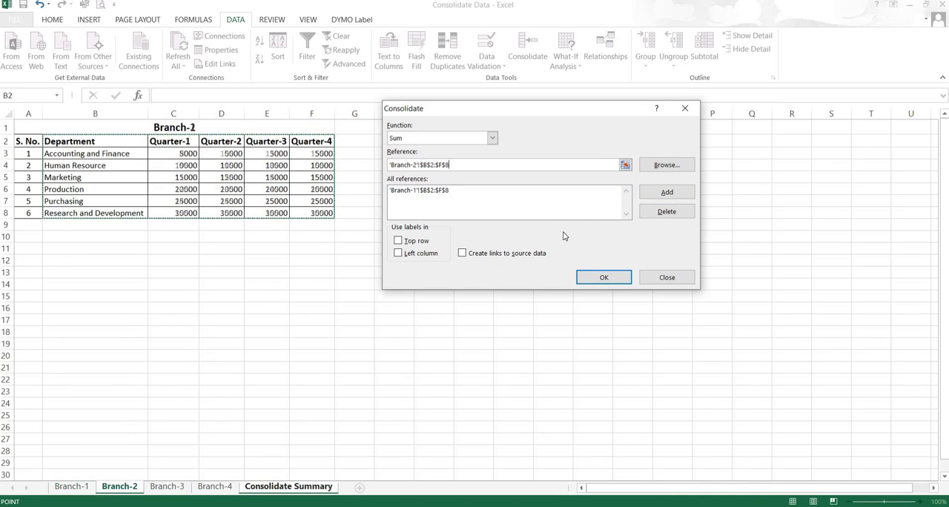
left_click(647, 195)
left_click(171, 489)
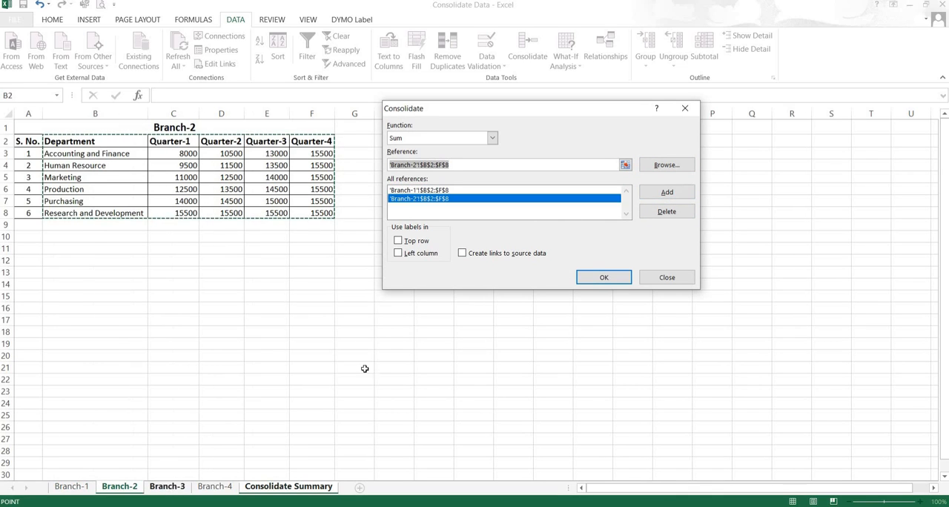
left_click(685, 197)
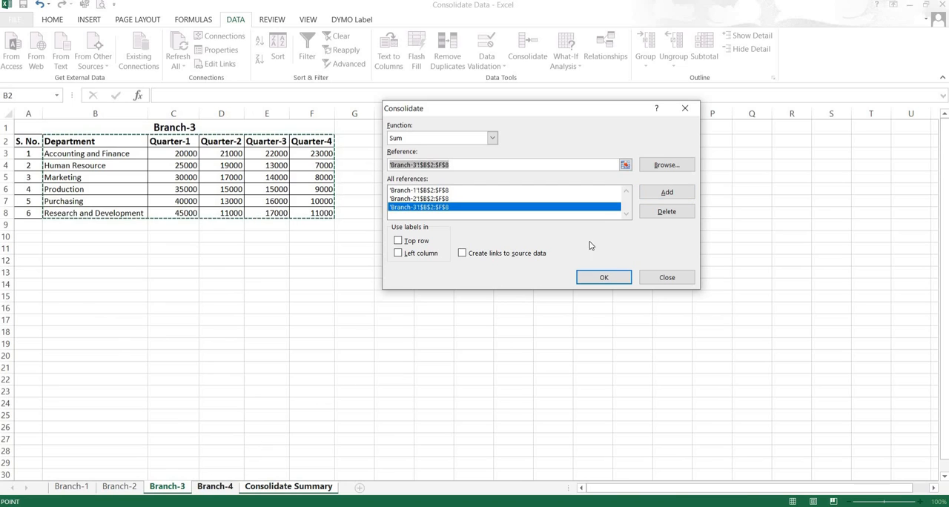
left_click(214, 486)
left_click(666, 192)
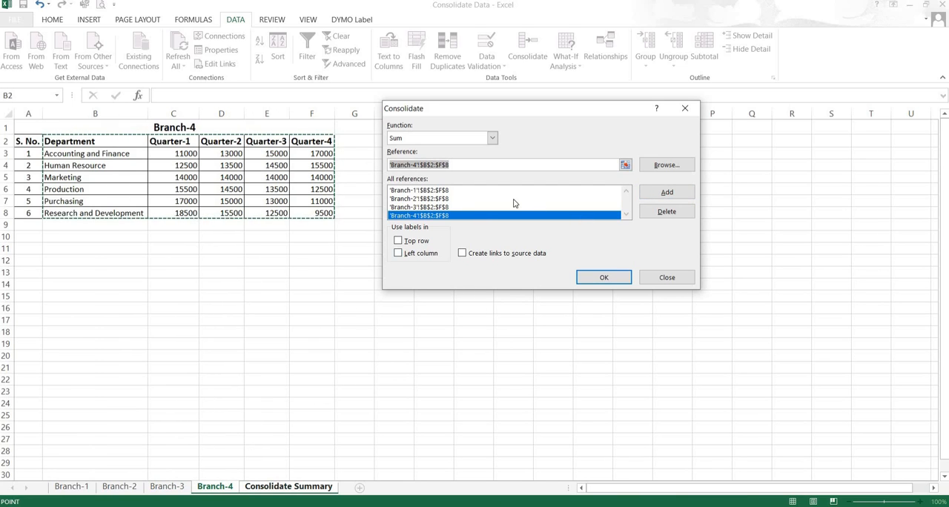
Step: Add range B2:F8 of the Branch-5 workbook as a reference and run the consolidation with Sum
left_click(625, 164)
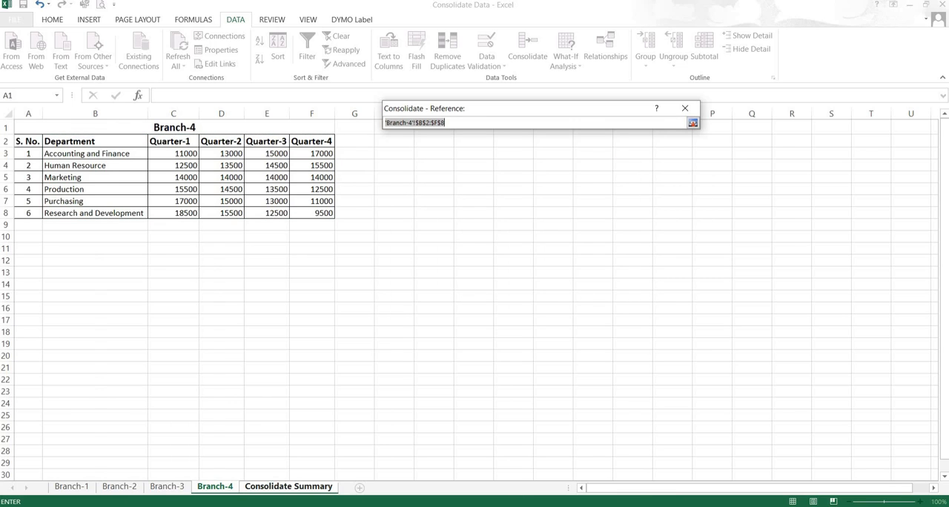
left_click(548, 427)
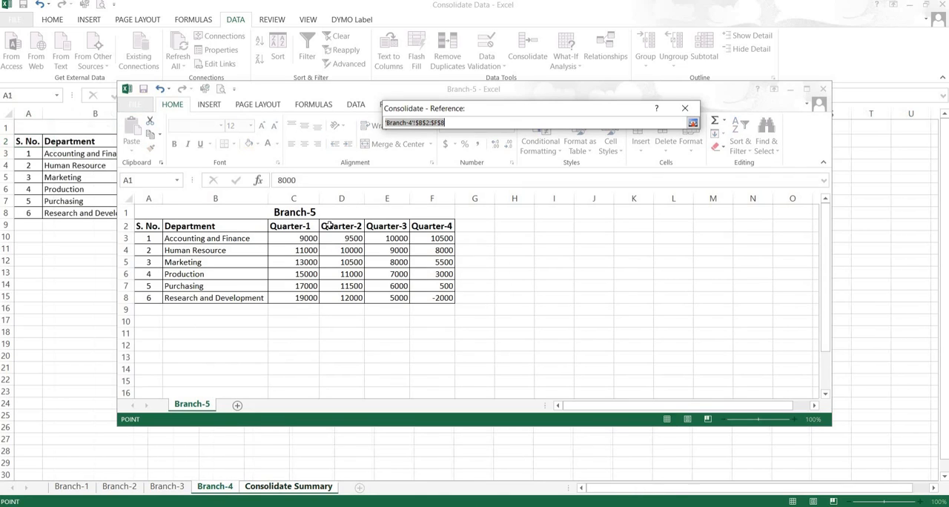
left_click_drag(193, 226, 445, 299)
left_click(692, 122)
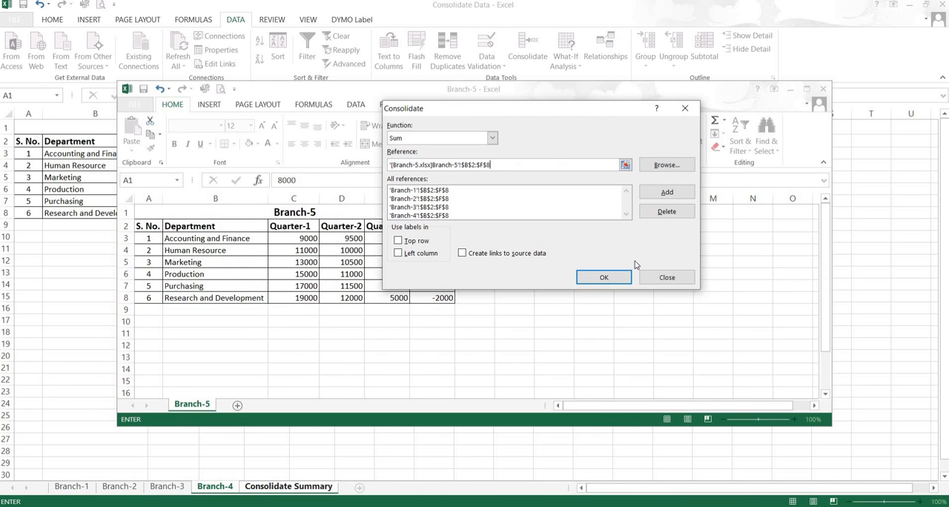
left_click(662, 192)
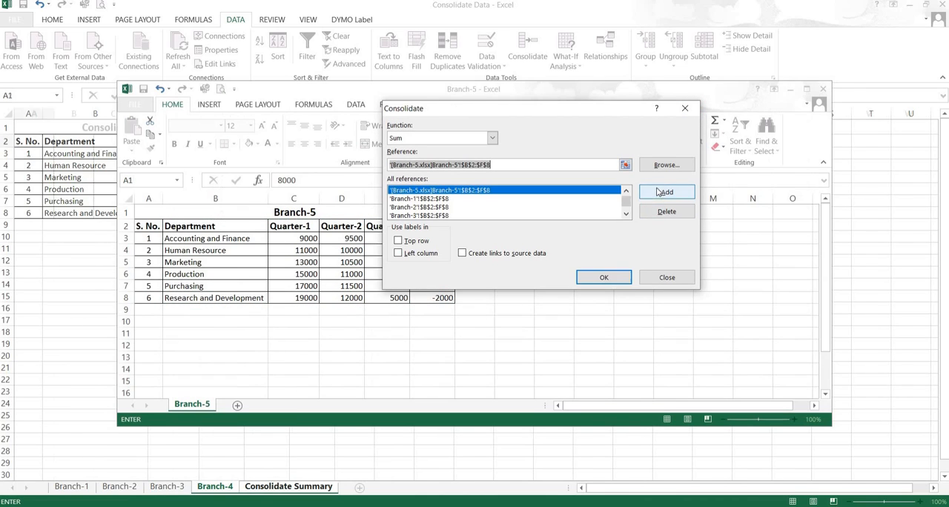
left_click(601, 278)
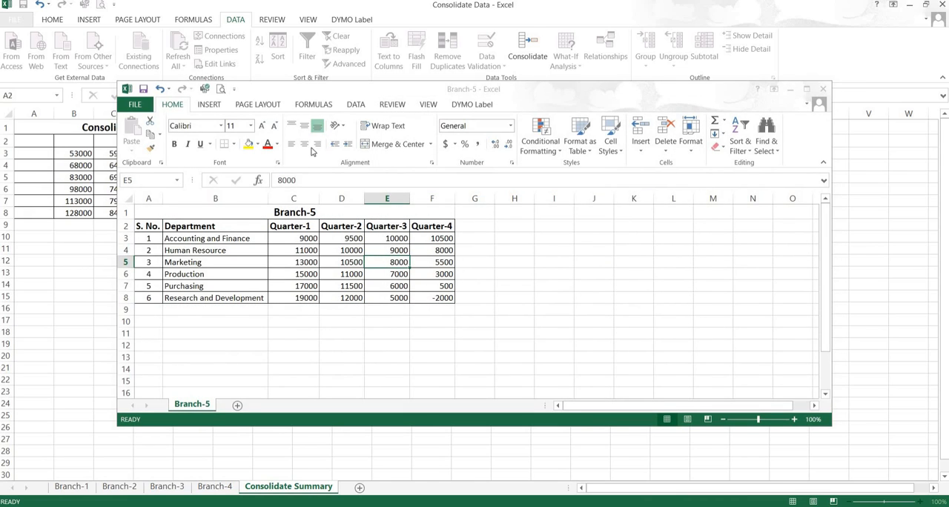
Step: Close the Branch-5 workbook and rerun the consolidation with top row and left column labels enabled
left_click(822, 89)
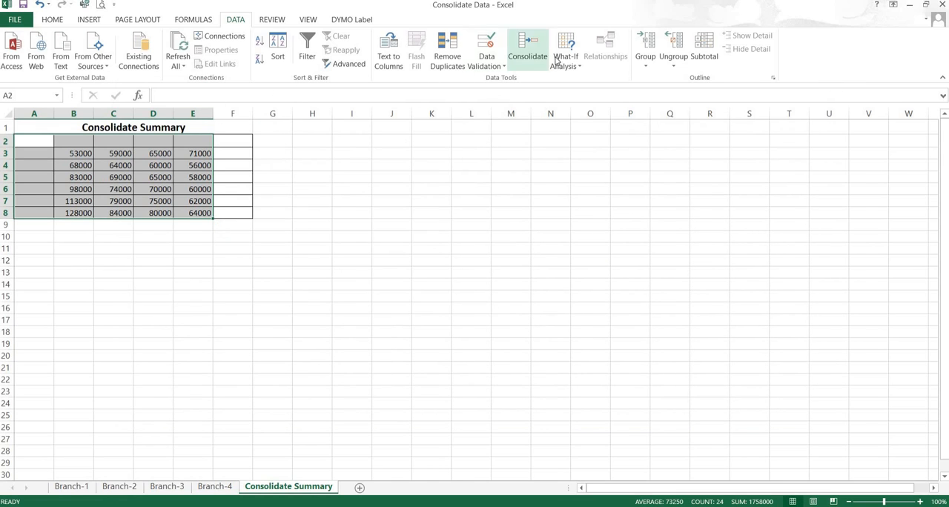
left_click(526, 48)
left_click(277, 156)
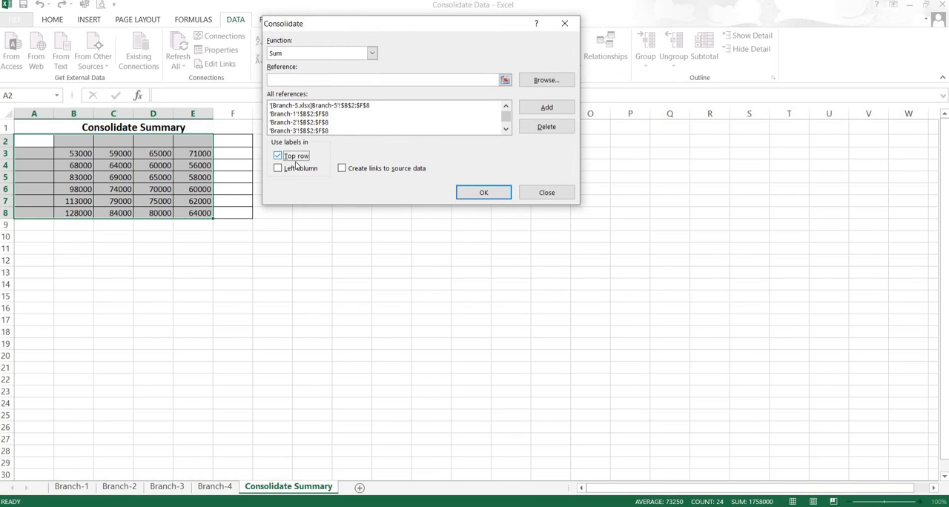
left_click(285, 169)
left_click(483, 192)
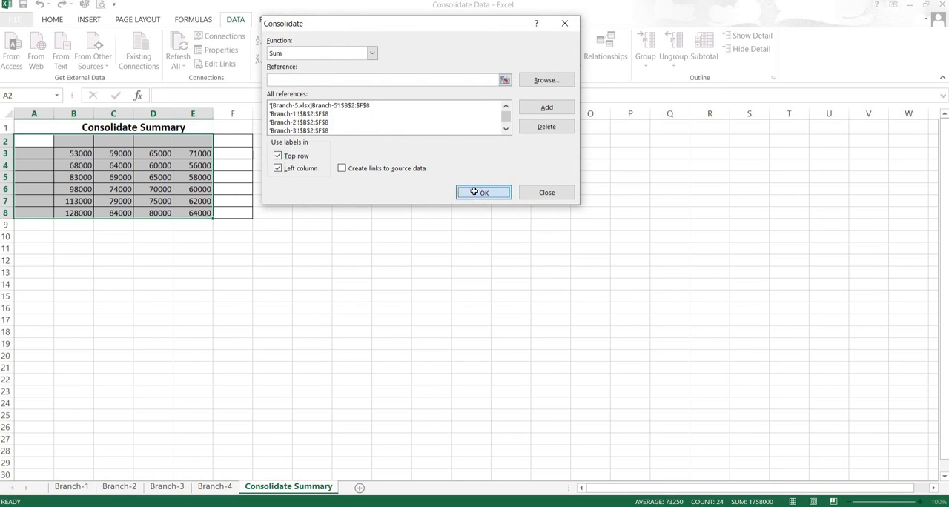
Step: Autofit the widths of all columns on the Consolidate Summary sheet
left_click(7, 112)
double_click(53, 113)
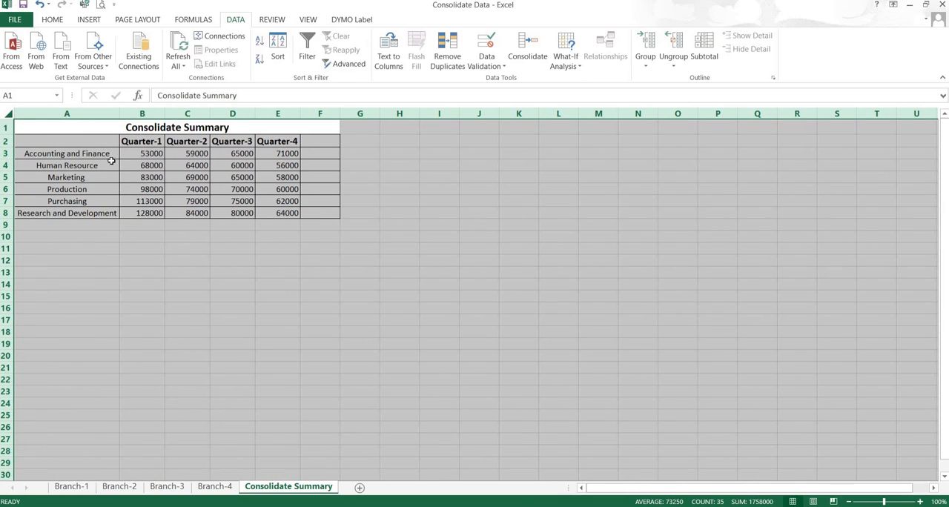
left_click(86, 156)
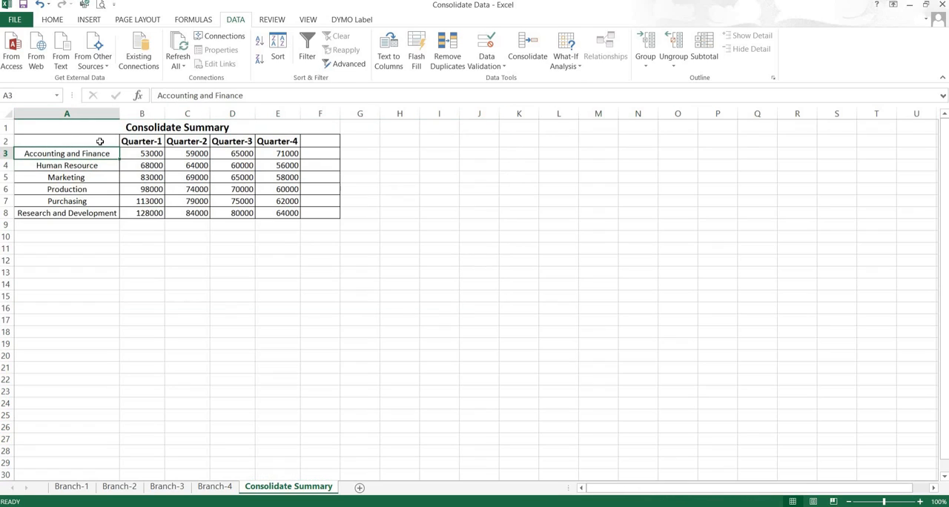
left_click(527, 52)
left_click_drag(416, 29, 579, 83)
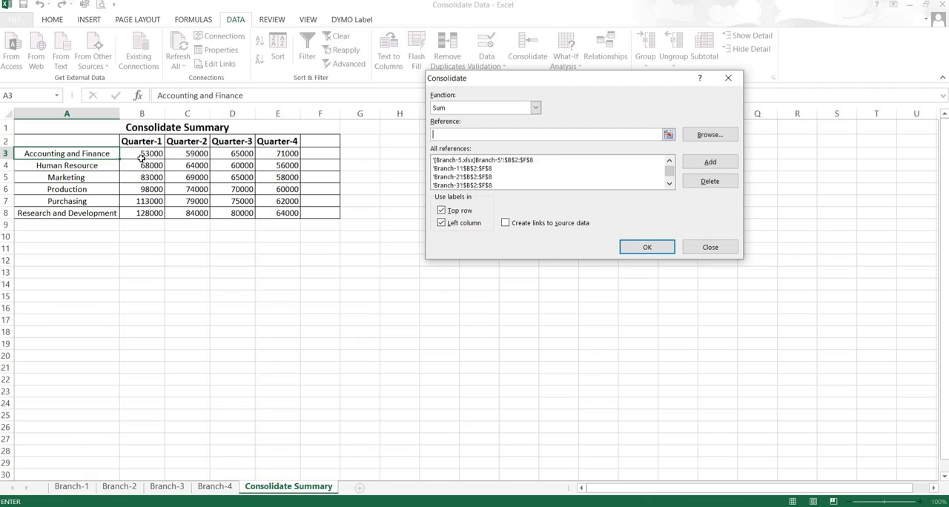
key("Escape")
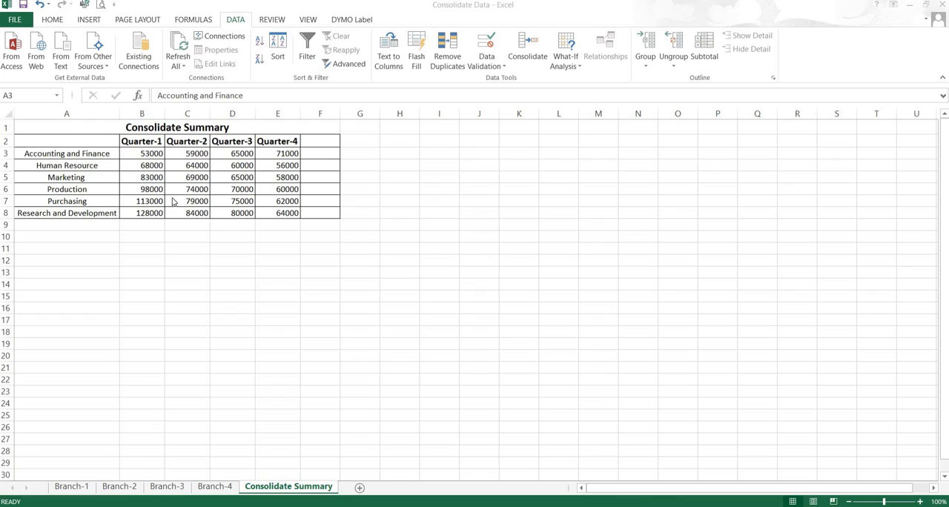
Step: Try to rerun the consolidation with the Count function on only the summary figures B3:E8
left_click(144, 154)
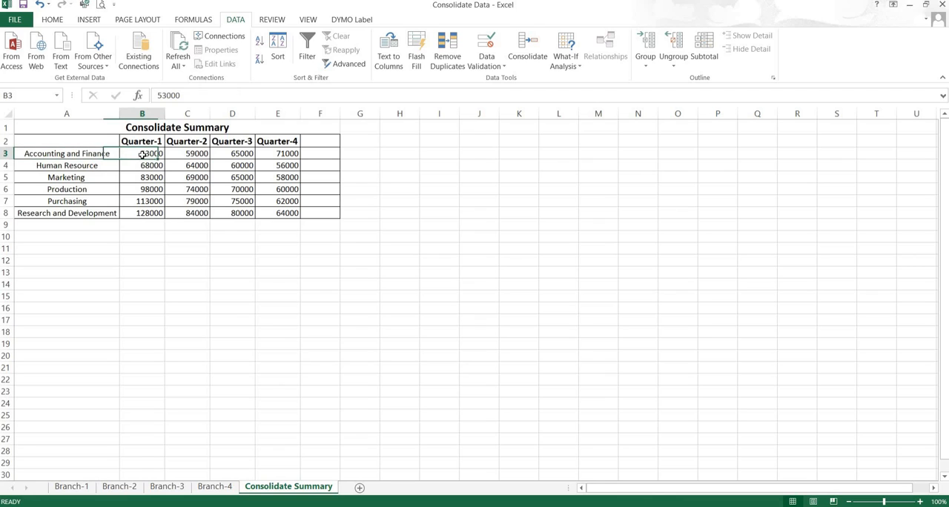
left_click_drag(140, 153, 291, 215)
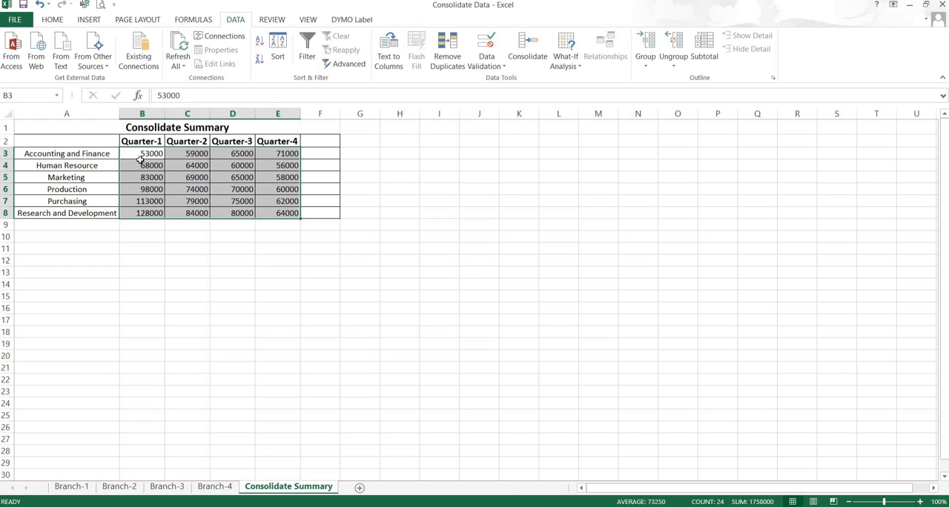
left_click(523, 52)
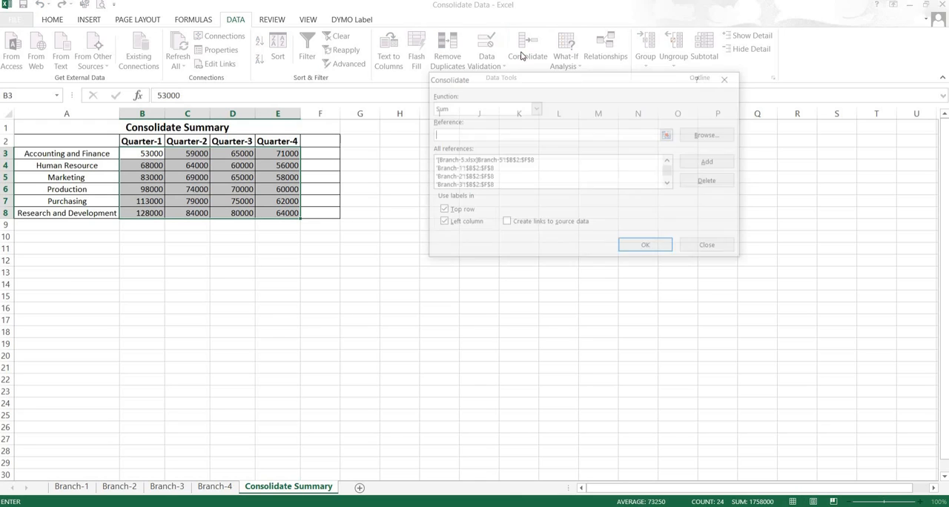
left_click(534, 108)
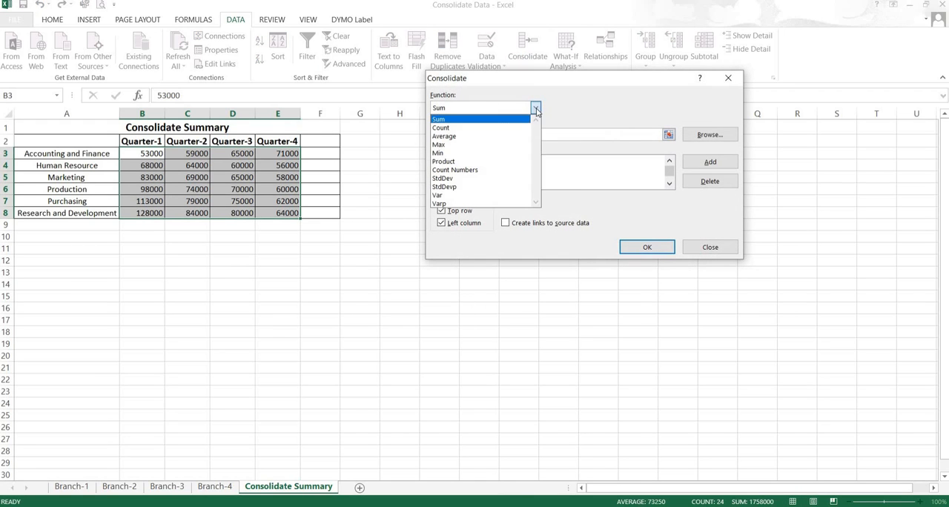
left_click(477, 129)
left_click(630, 247)
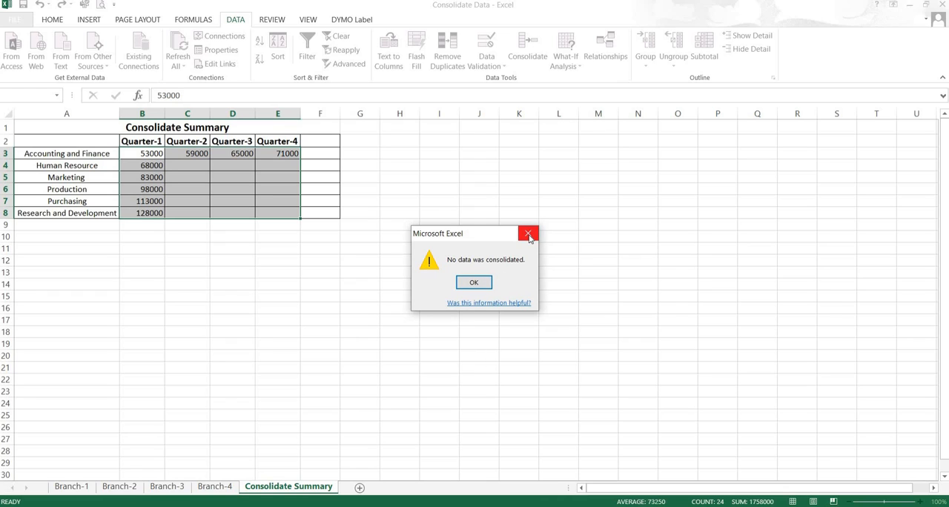
left_click(478, 284)
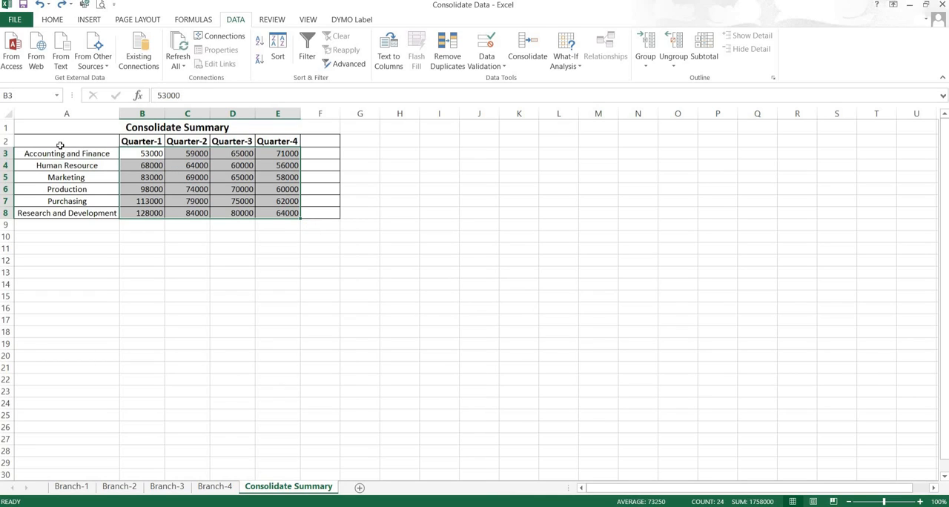
Step: Rerun the consolidation with the Count function over the labelled summary range A2:E8
left_click_drag(48, 142, 280, 213)
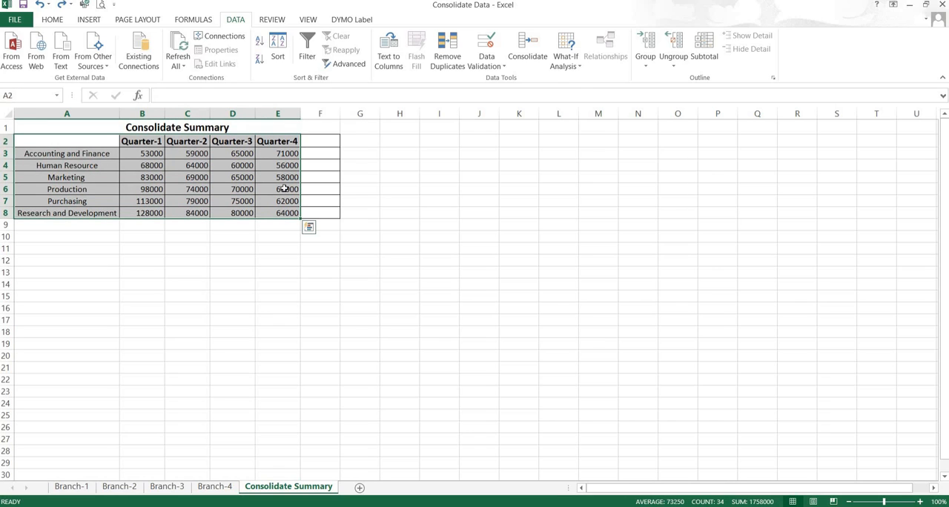
left_click(532, 49)
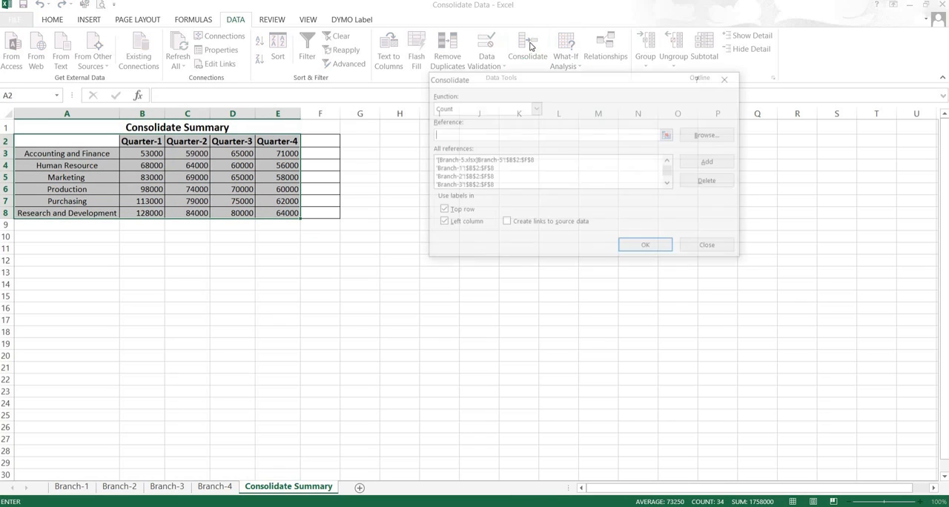
left_click(534, 108)
left_click(456, 129)
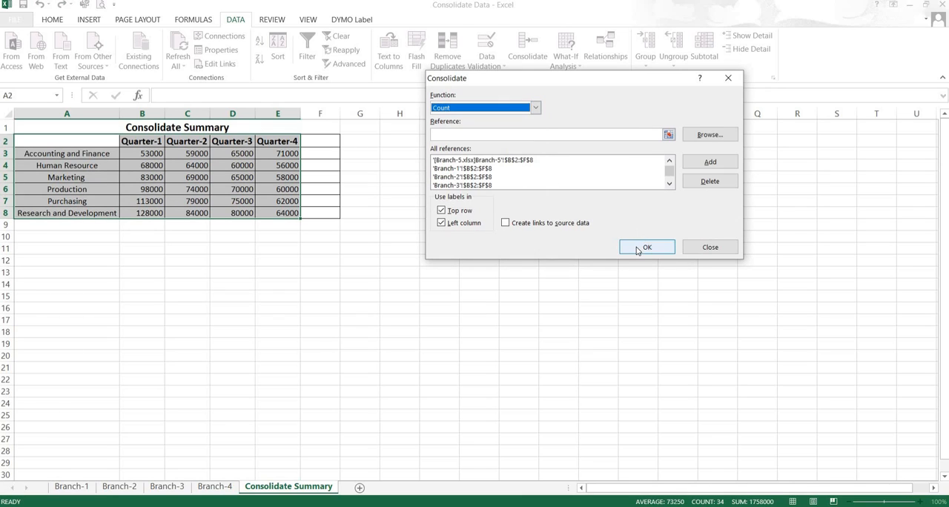
left_click(646, 247)
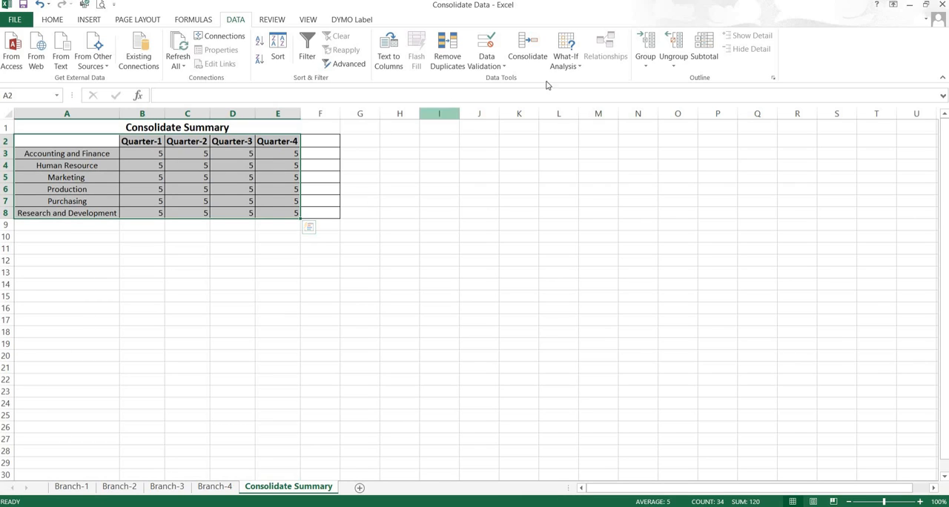
Step: Rerun the consolidation over the summary range with the Sum function
left_click(527, 46)
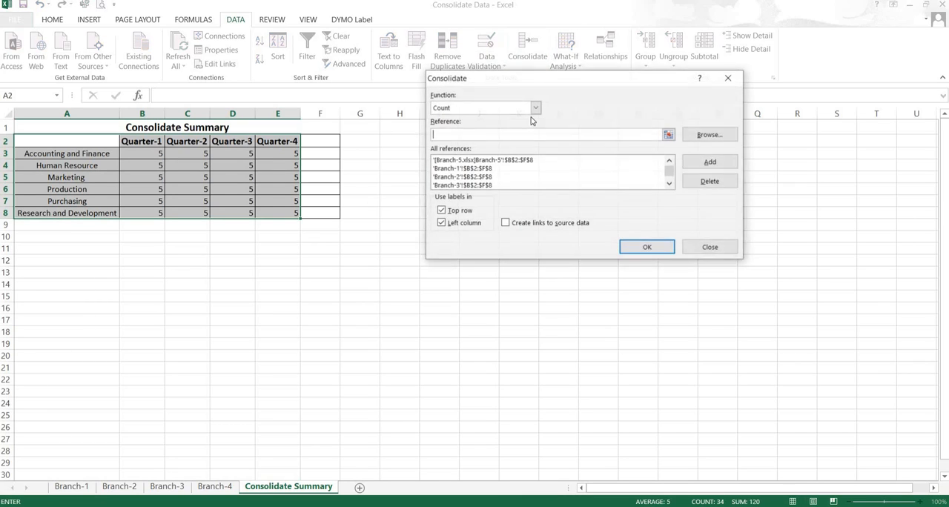
left_click(535, 108)
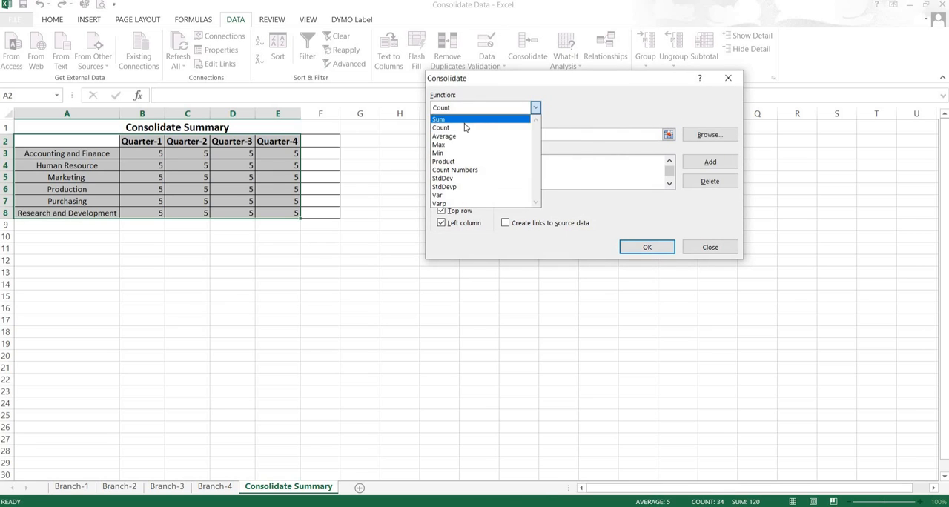
left_click(440, 119)
left_click(647, 246)
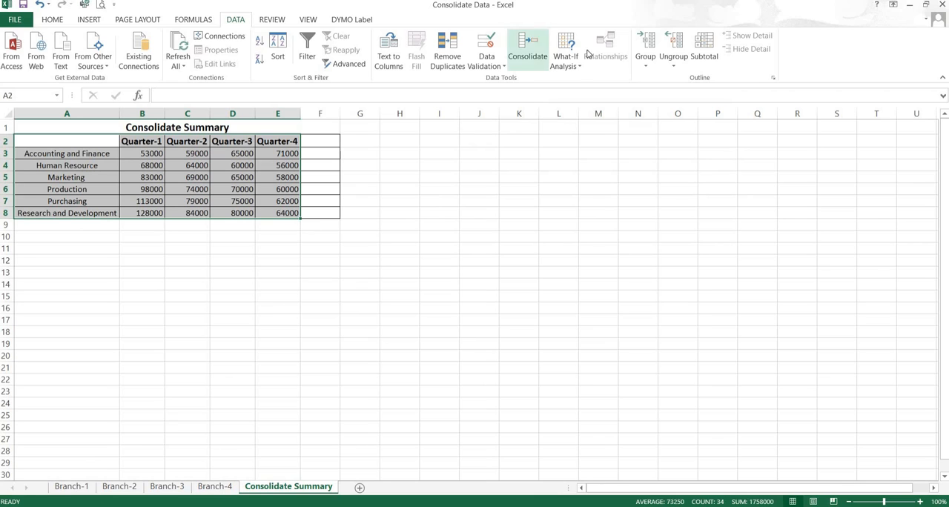
Step: Rerun the Sum consolidation with links to the source data enabled
left_click(525, 57)
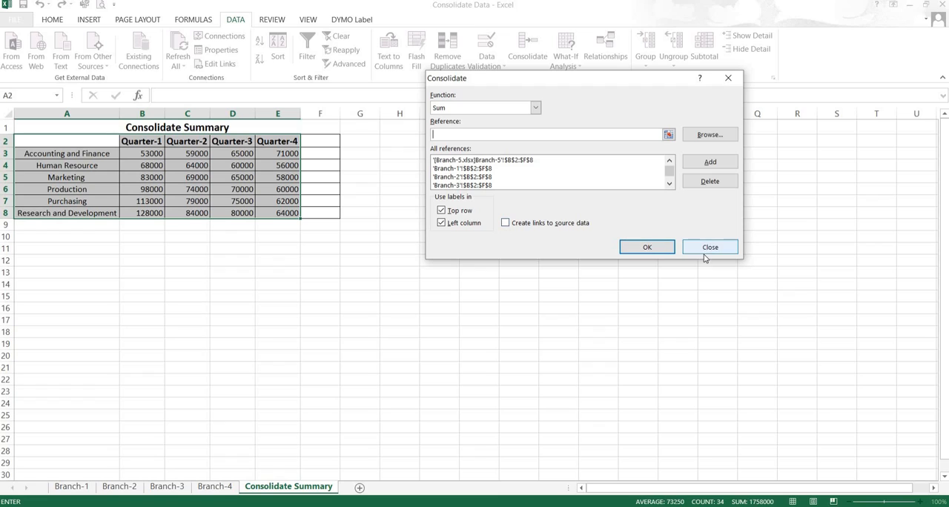
left_click(505, 223)
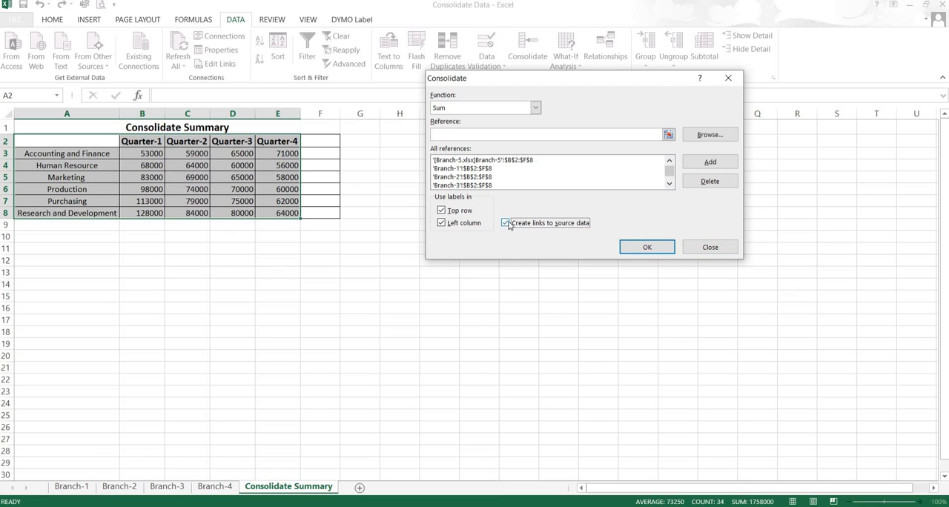
left_click(644, 249)
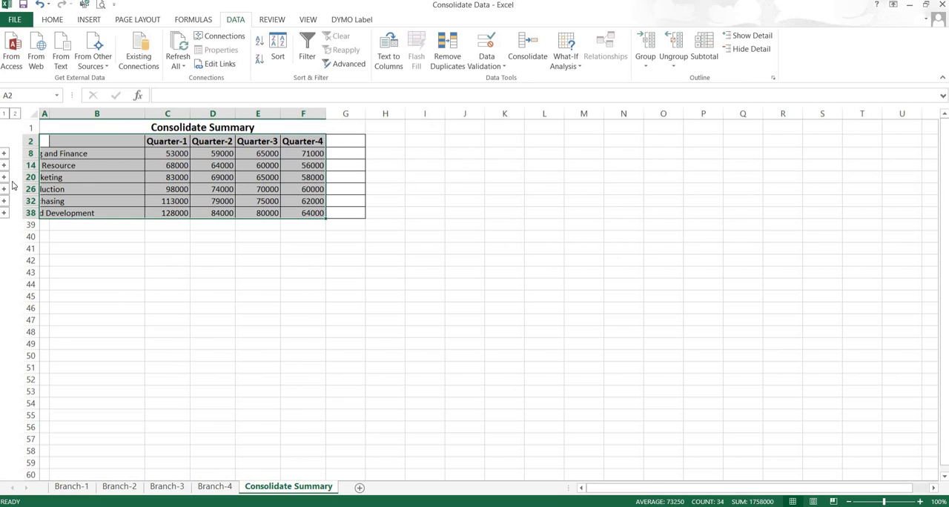
Step: Expand the summary outline to level 2, examine the branch detail rows under each department, and collapse it to level 1
left_click(15, 116)
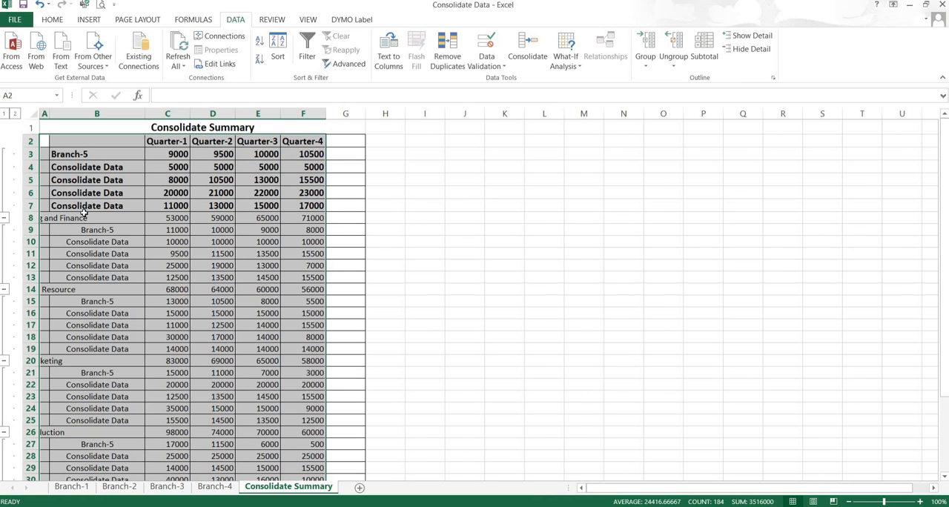
scroll(89, 222, "down", 7)
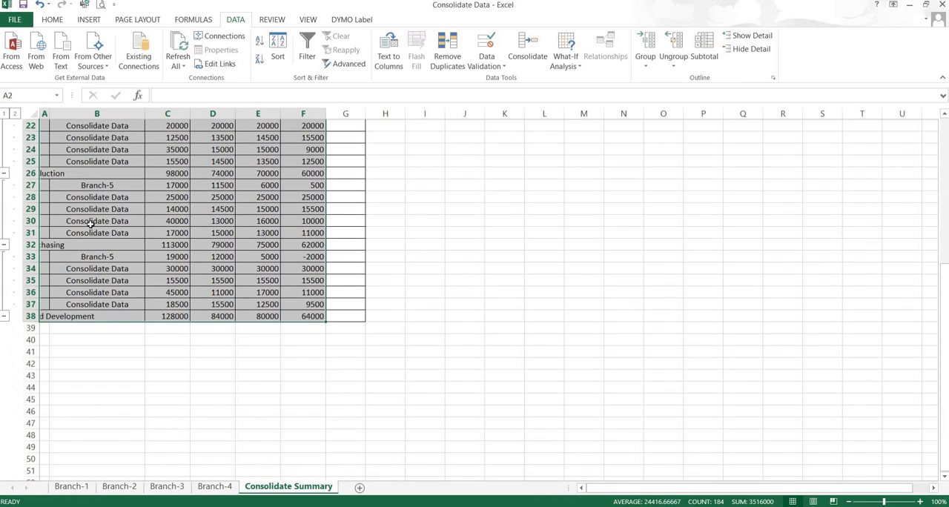
scroll(102, 248, "up", 7)
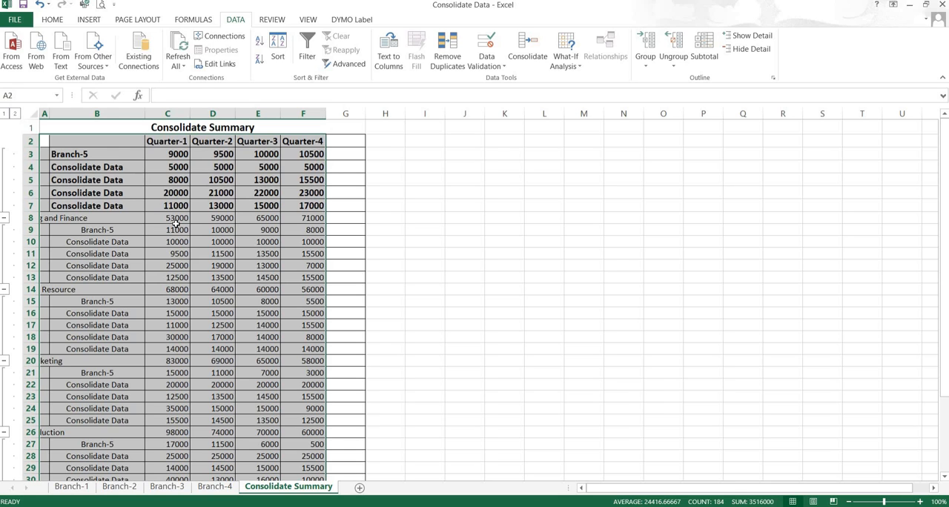
scroll(164, 226, "down", 2)
scroll(166, 230, "down", 3)
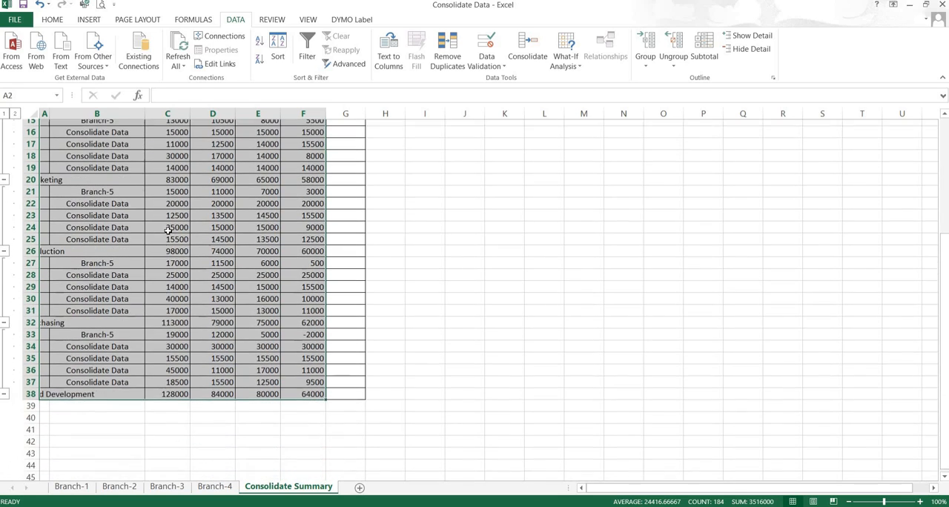
scroll(165, 242, "up", 5)
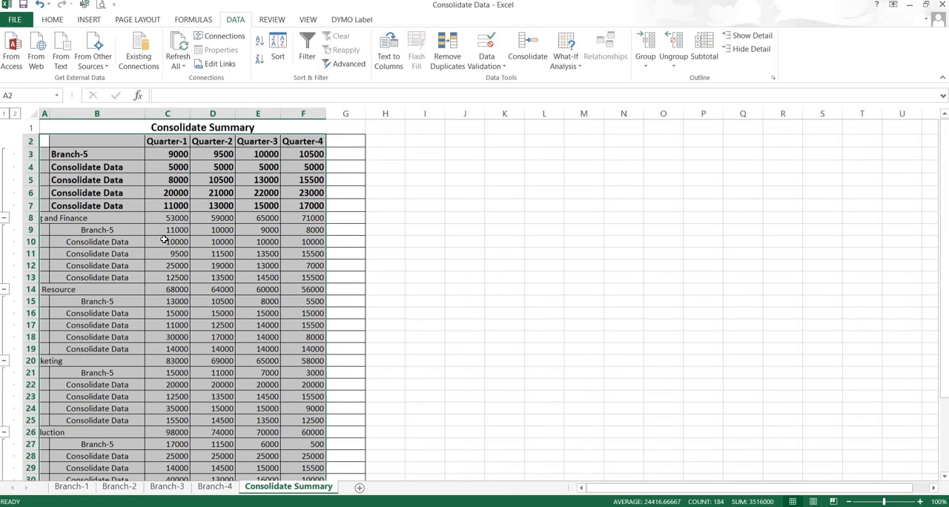
left_click(5, 113)
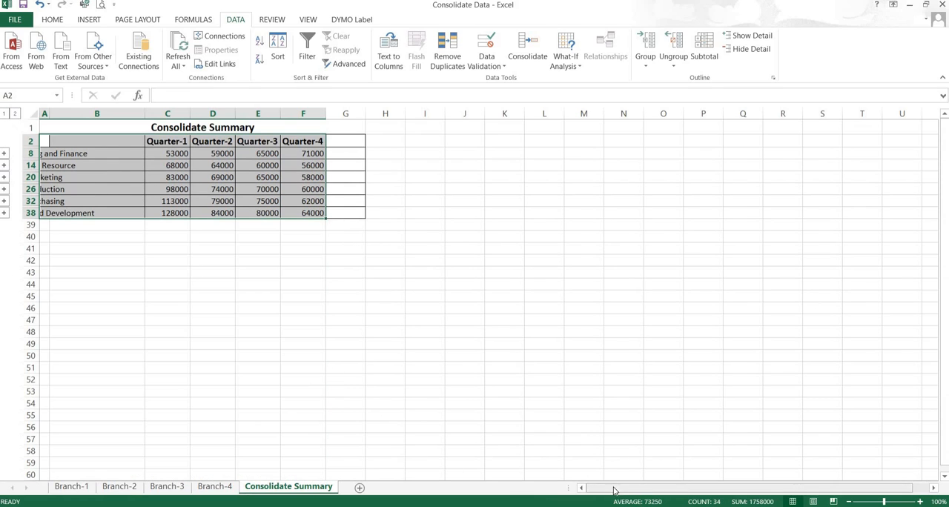
left_click_drag(614, 487, 553, 482)
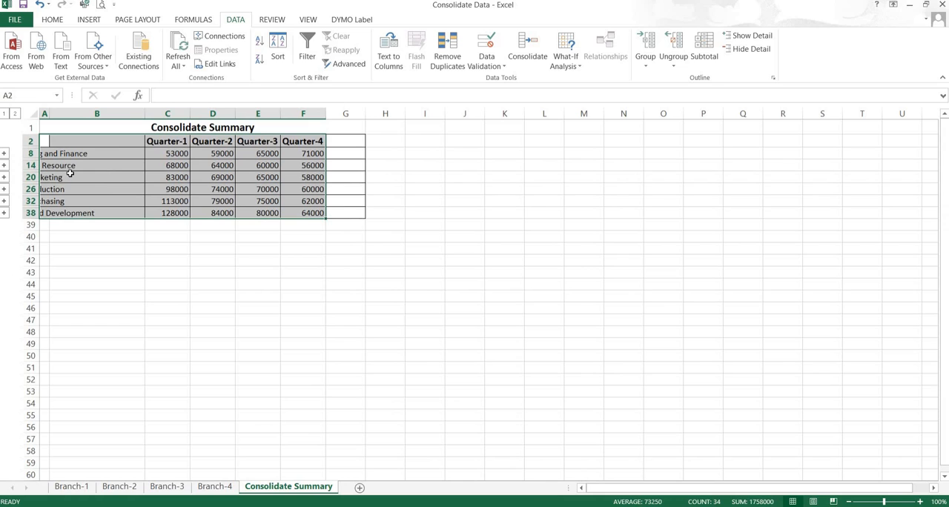
Step: Clear the quarterly figures in C3:F8 on the Branch-1 and Branch-2 sheets
left_click(75, 489)
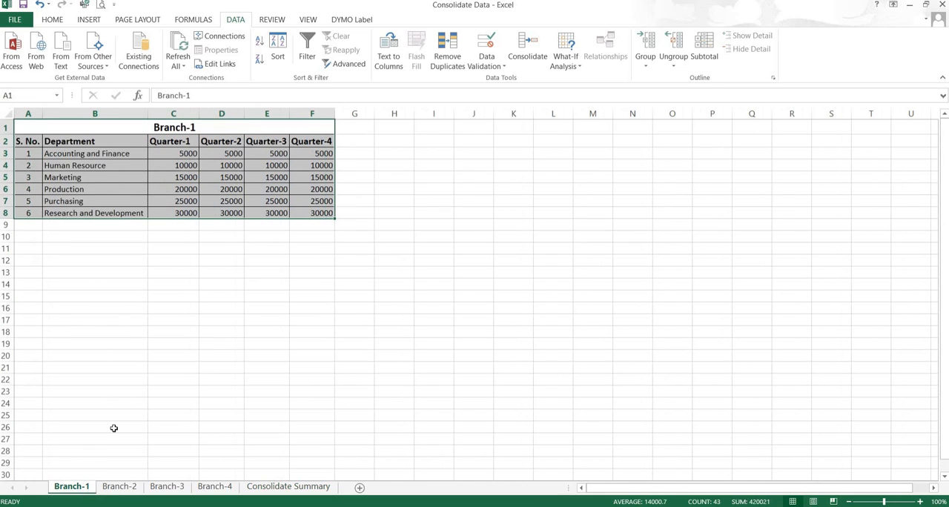
left_click(178, 182)
left_click_drag(175, 154, 317, 214)
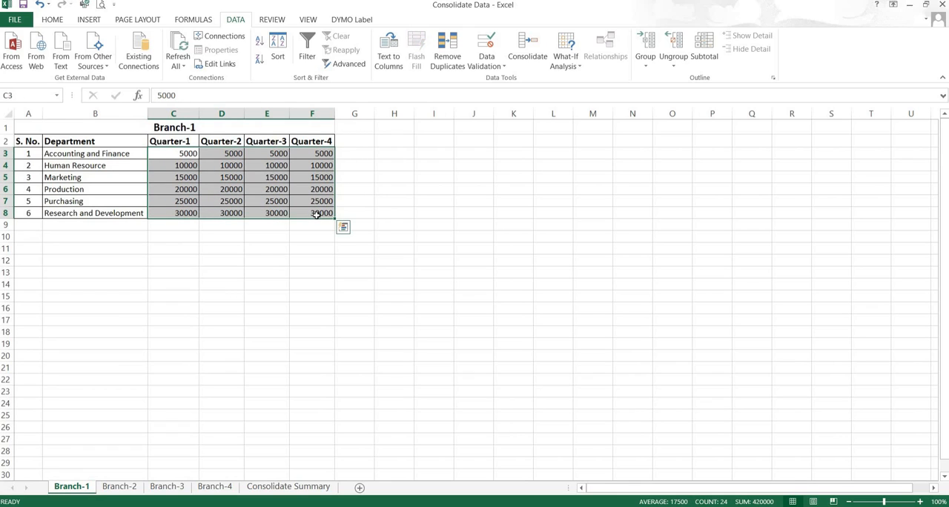
key("Delete")
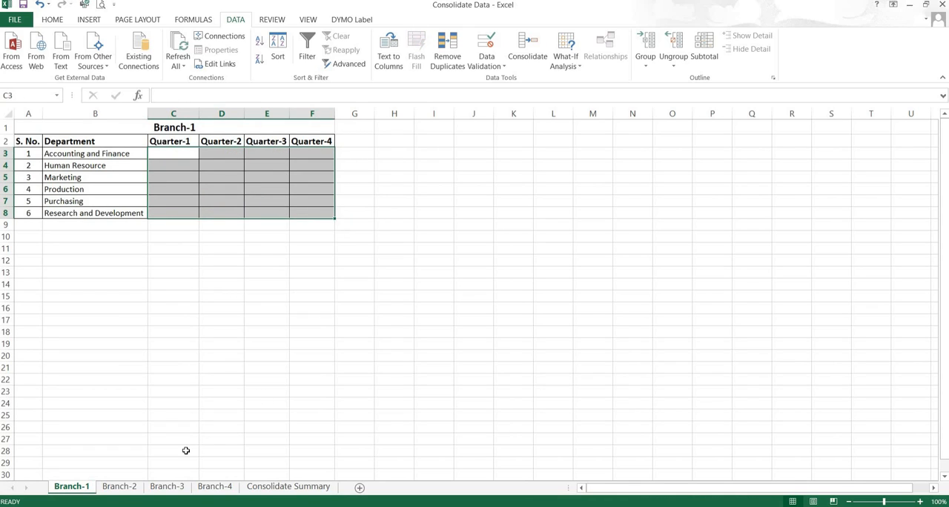
left_click(119, 487)
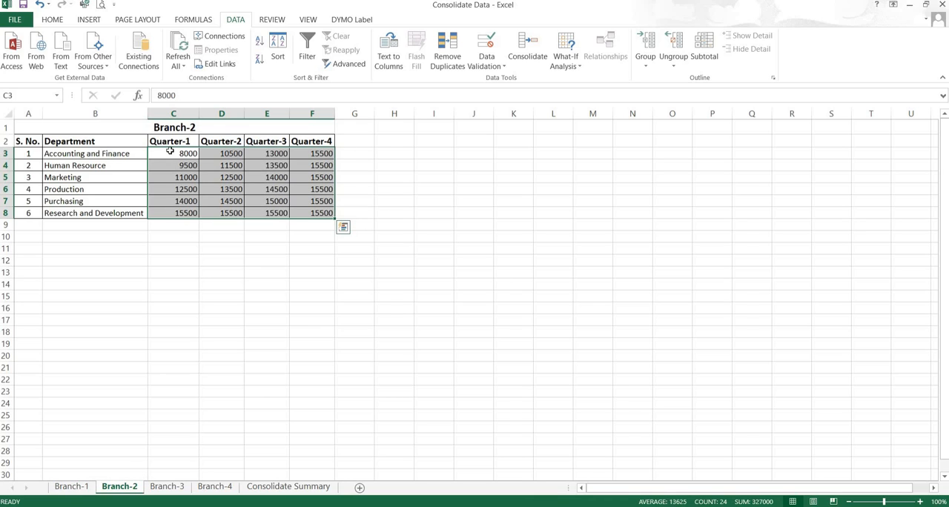
left_click_drag(170, 151, 313, 214)
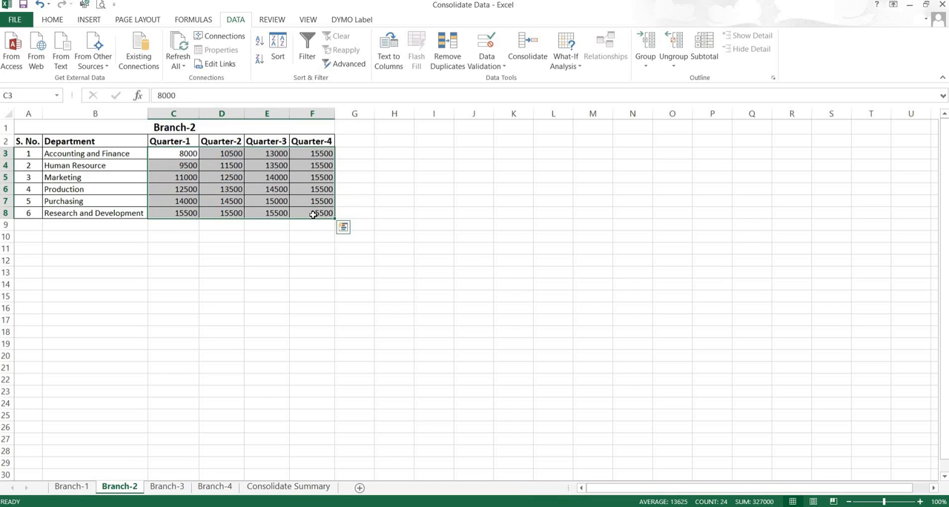
key("Delete")
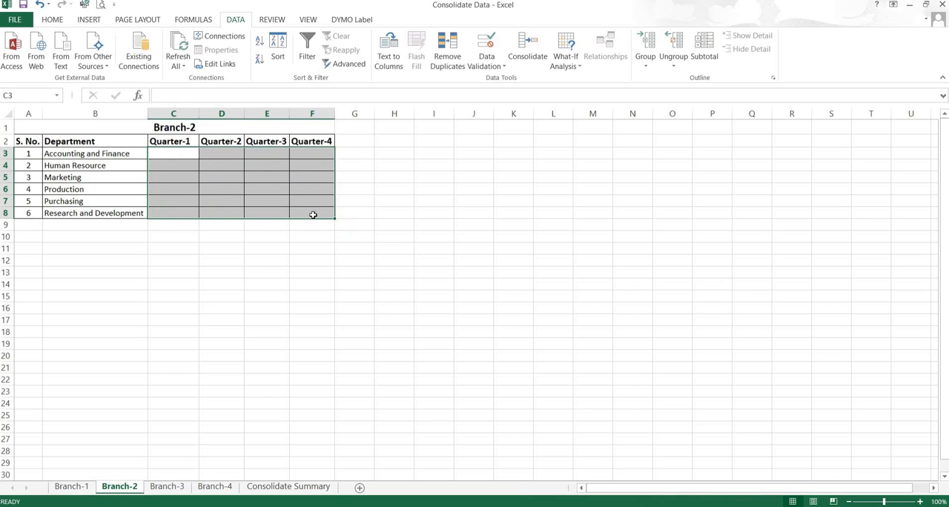
Step: Clear the Quarter-1 to Quarter-4 figures for all departments on the Branch-3 and Branch-4 sheets
left_click(168, 486)
mouse_move(180, 154)
left_mouse_down()
mouse_move(238, 171)
mouse_move(314, 222)
left_mouse_up()
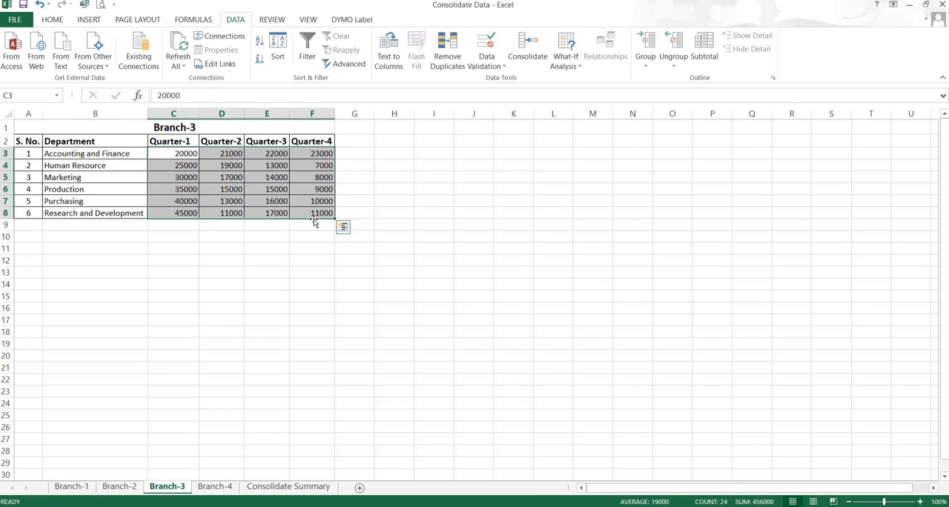
key("Delete")
left_click(216, 488)
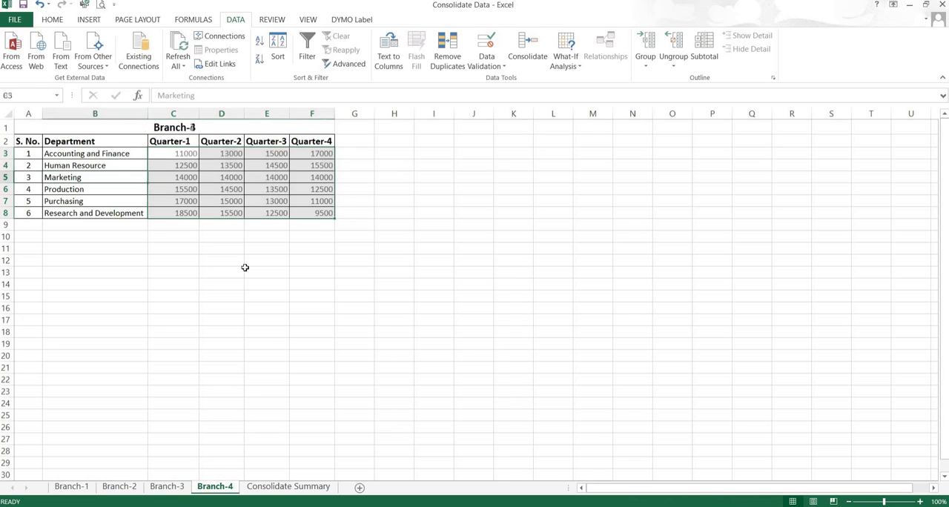
left_click_drag(178, 154, 307, 219)
key("Delete")
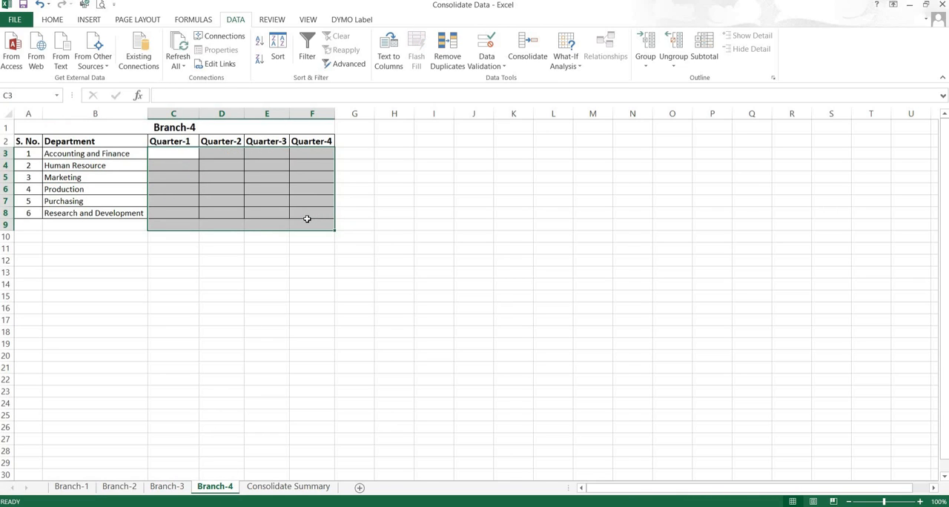
Step: Expand the Consolidate Summary outline to level 2 and check the linked detail rows for every department
left_click(292, 487)
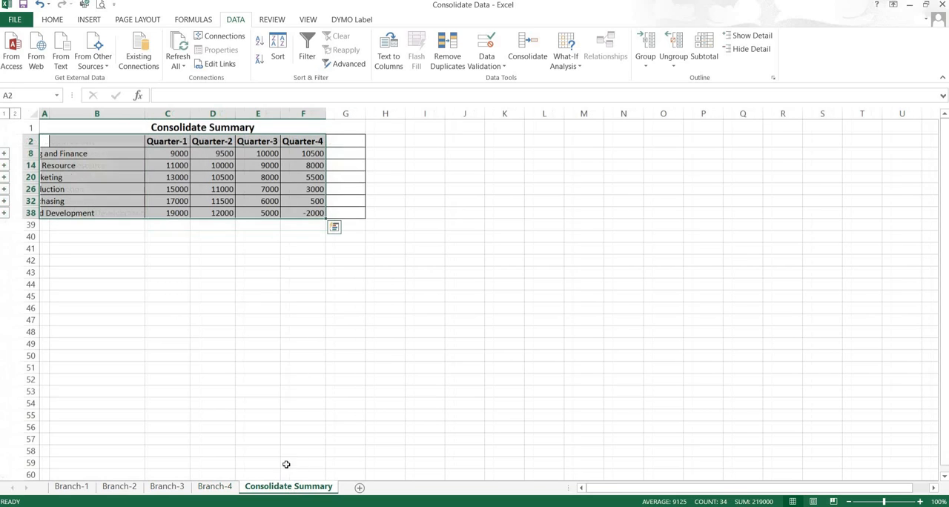
left_click(15, 114)
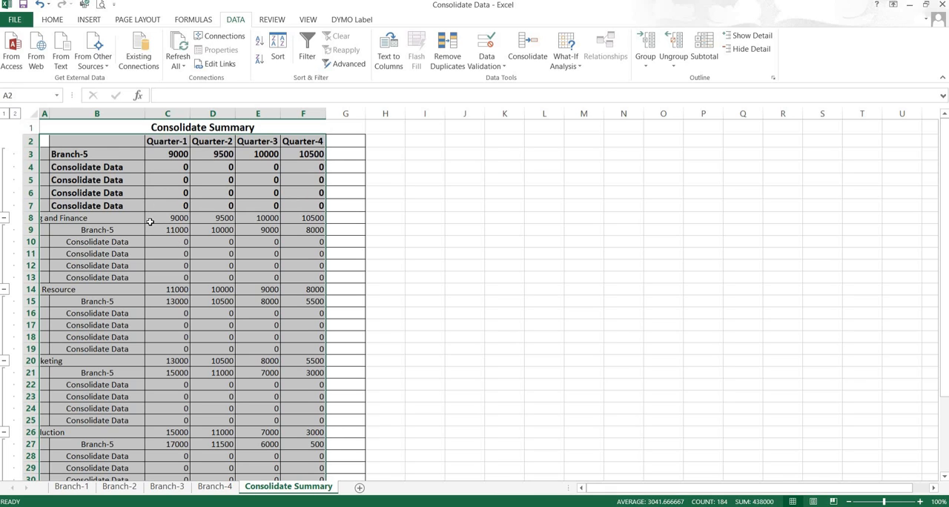
scroll(152, 224, "down", 4)
scroll(160, 252, "down", 1)
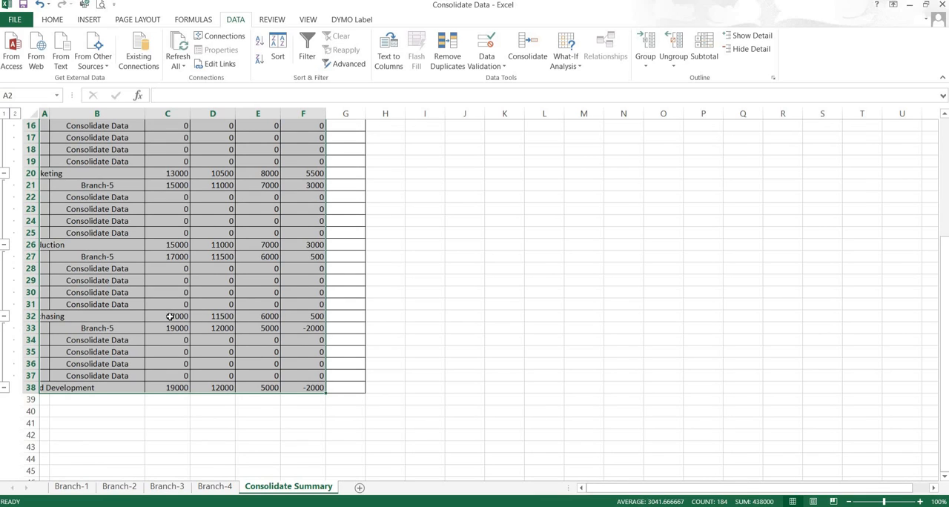
scroll(181, 301, "up", 5)
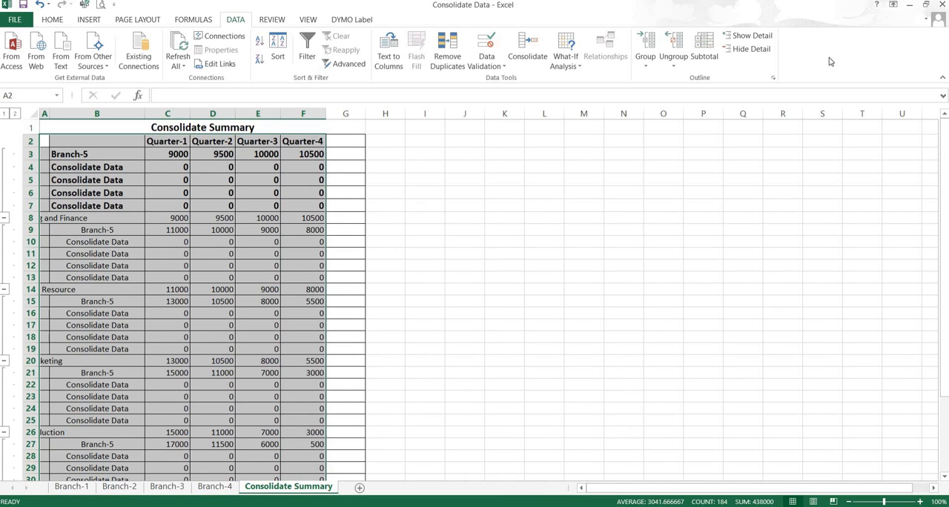
Step: Open the Branch-5 workbook from the desktop, clear its figures in C3:F8, and move its window clear of the summary figures
left_click(909, 4)
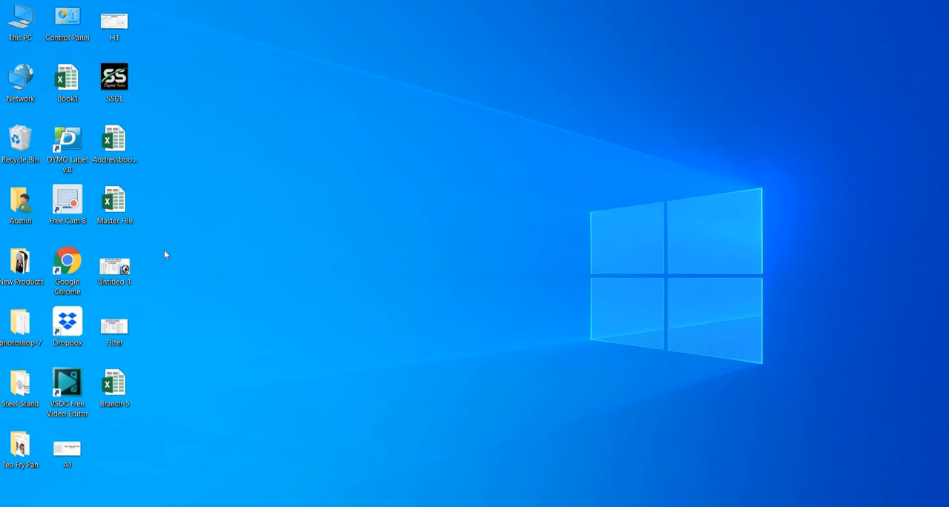
double_click(111, 387)
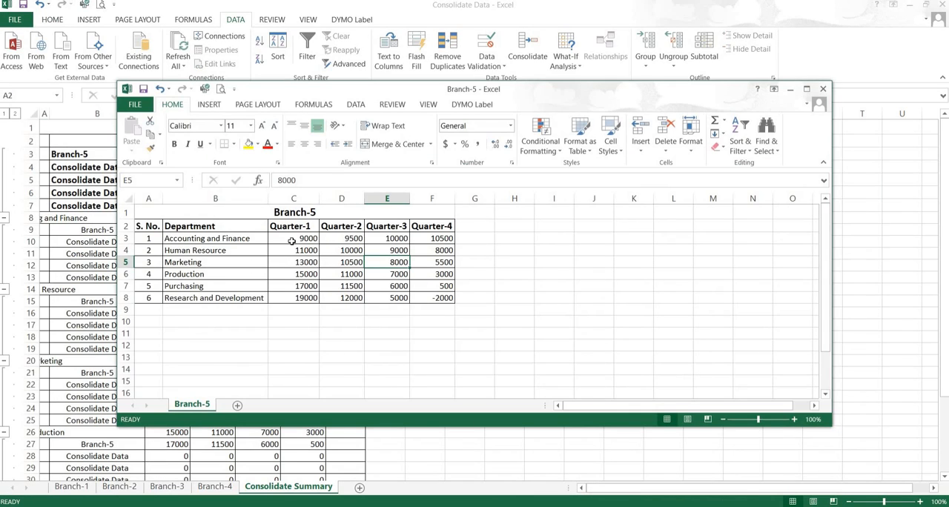
left_click_drag(300, 239, 428, 297)
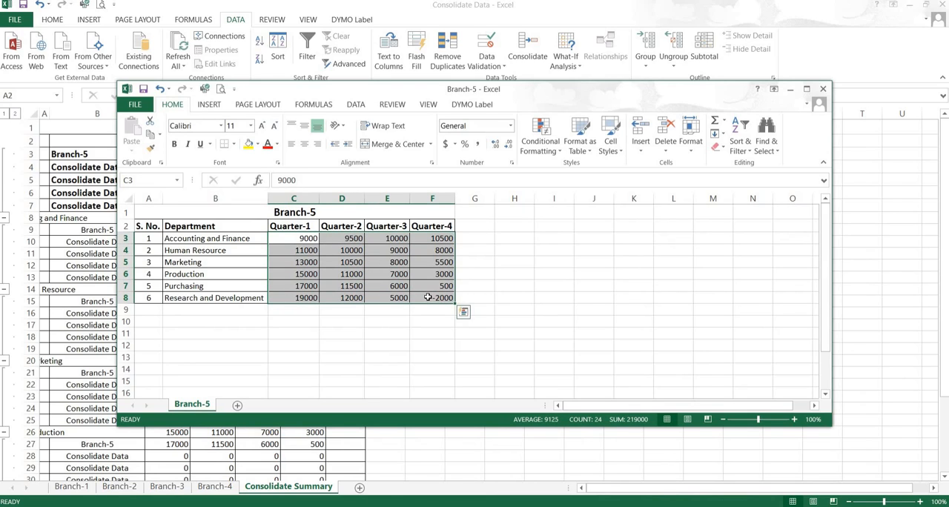
key("Delete")
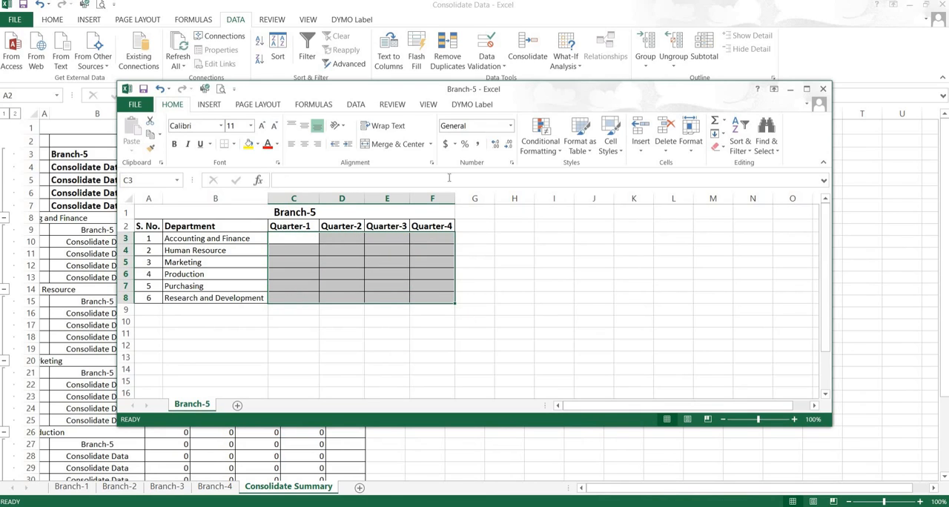
left_click_drag(474, 83, 713, 46)
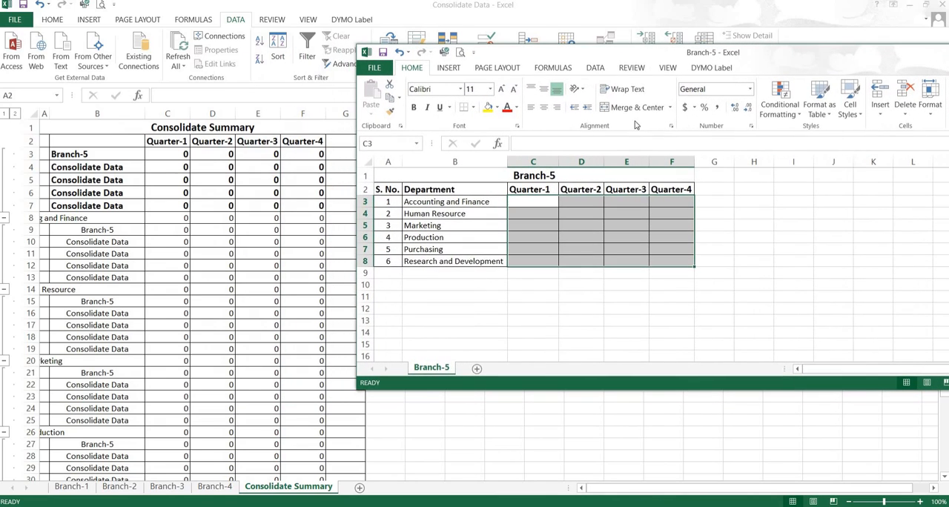
Step: In Branch-5, enter 78 and 150 as the first two Quarter-1 figures, extend the series across C3:F8, and close the workbook
left_click(523, 203)
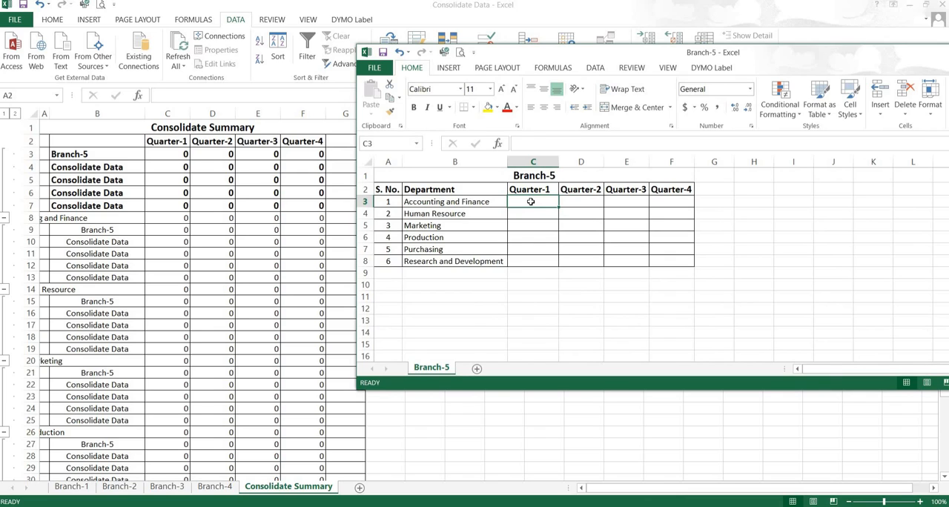
type("78")
key("Return")
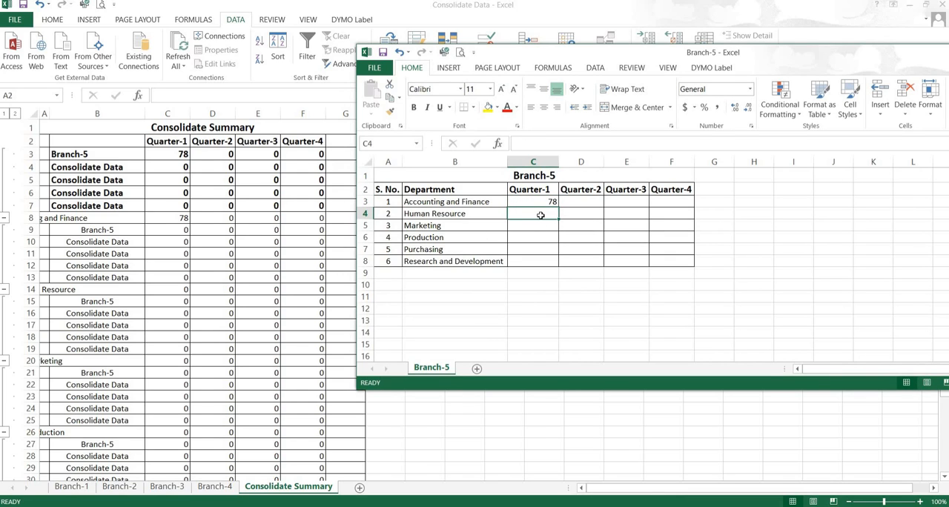
type("150")
key("Return")
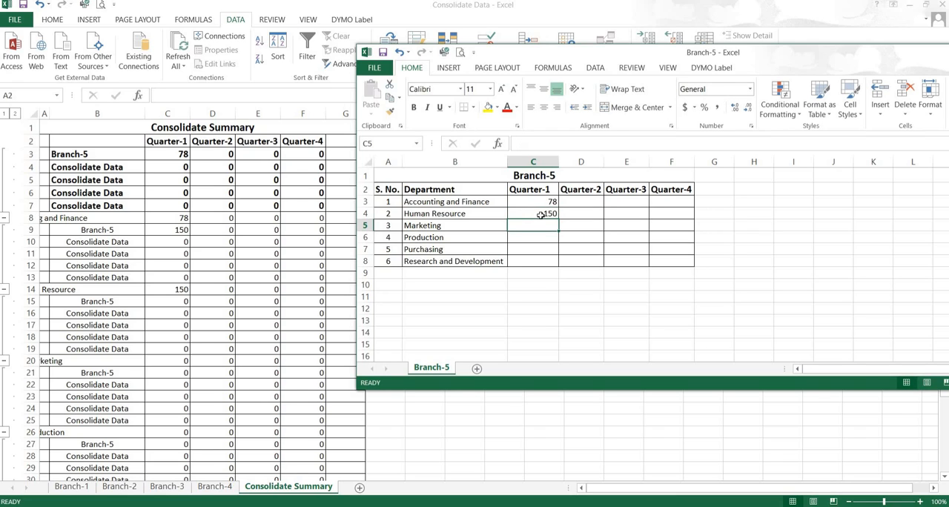
left_click_drag(537, 201, 676, 250)
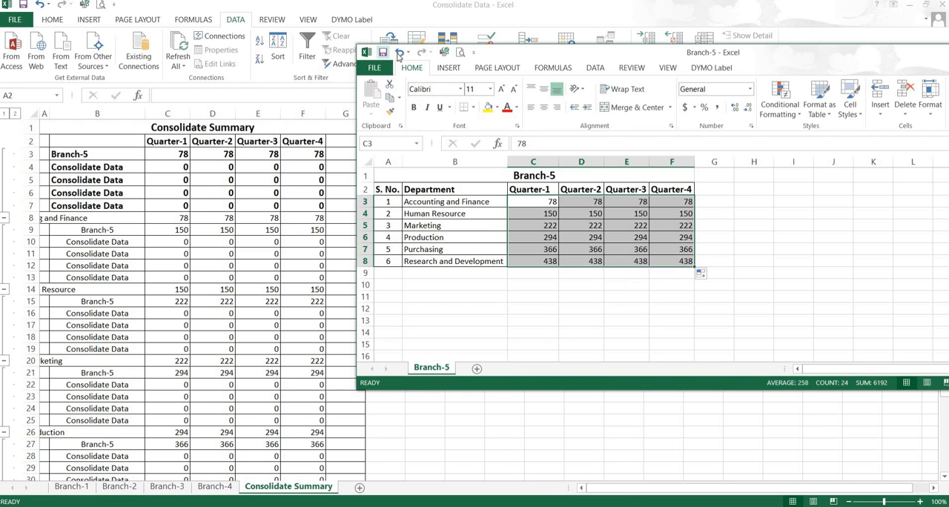
left_click_drag(809, 63, 665, 63)
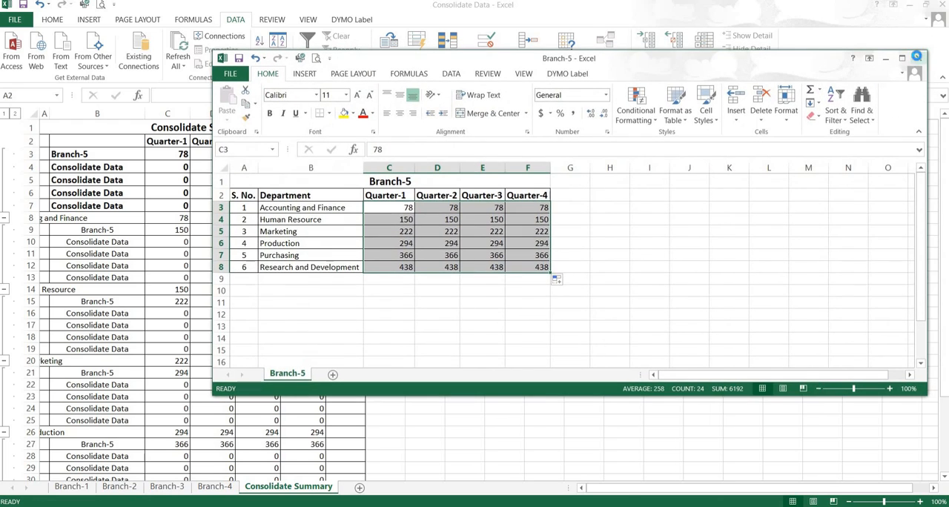
left_click(919, 56)
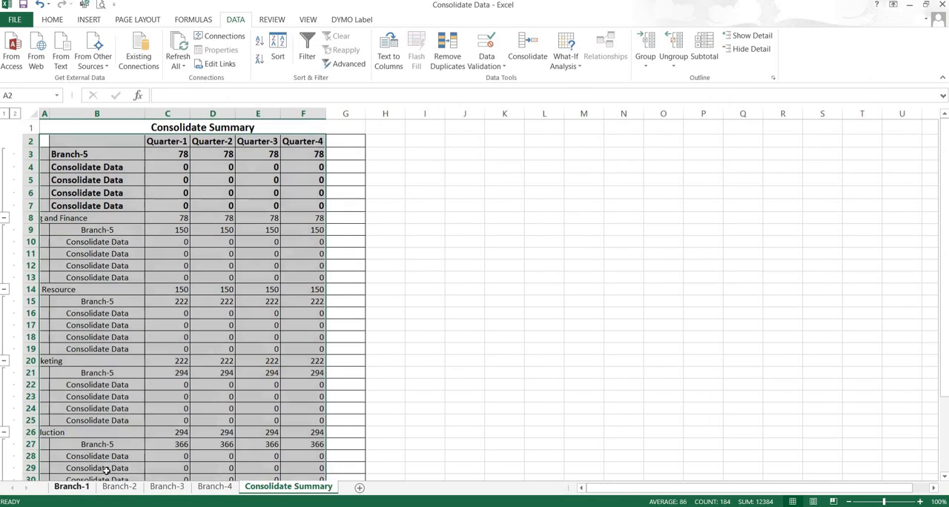
Step: On the Branch-1 sheet, enter 15000 and 17000 as the first two Quarter-1 figures and extend the series across C3:F8
left_click(71, 487)
left_click(165, 153)
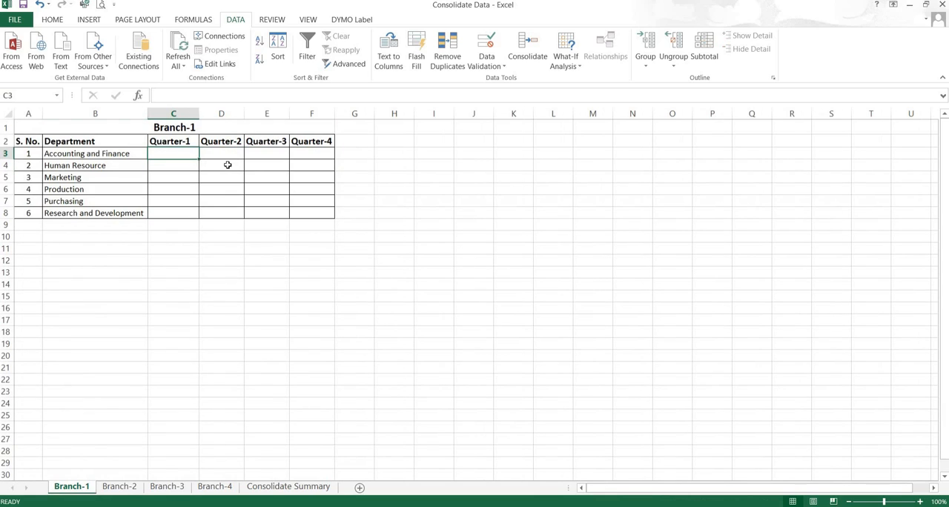
type("150")
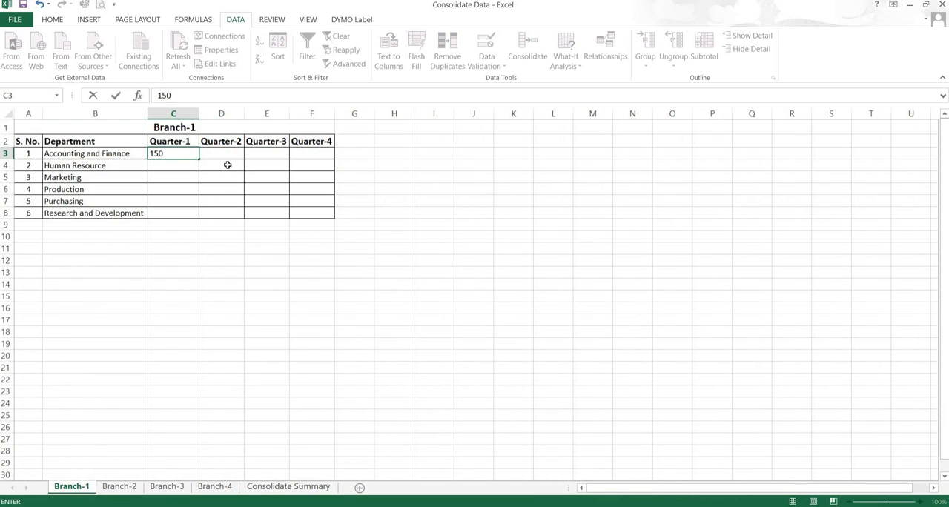
type("00")
key("Return")
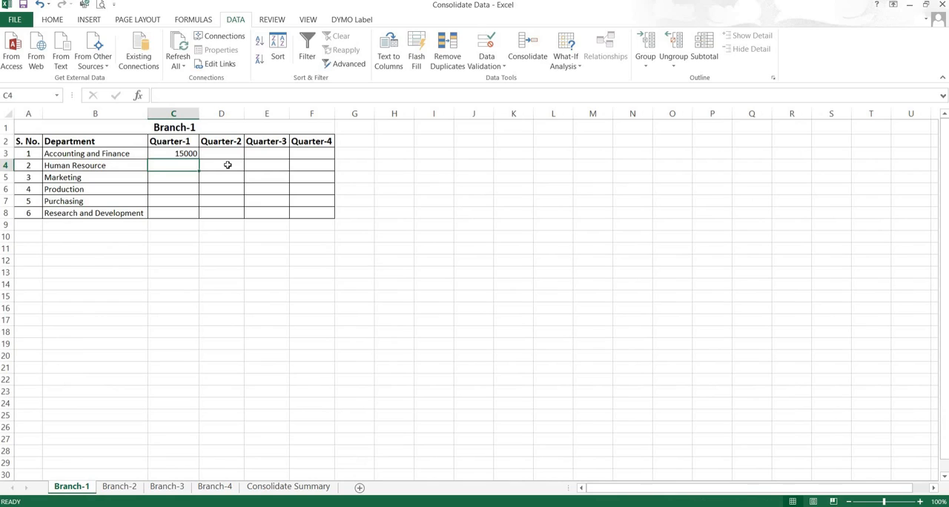
type("17000")
key("Return")
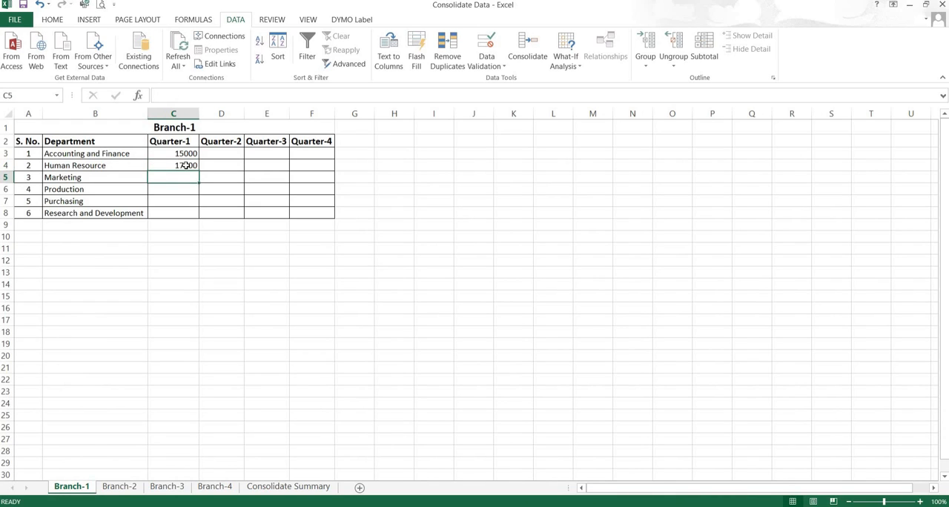
left_click_drag(173, 154, 326, 215)
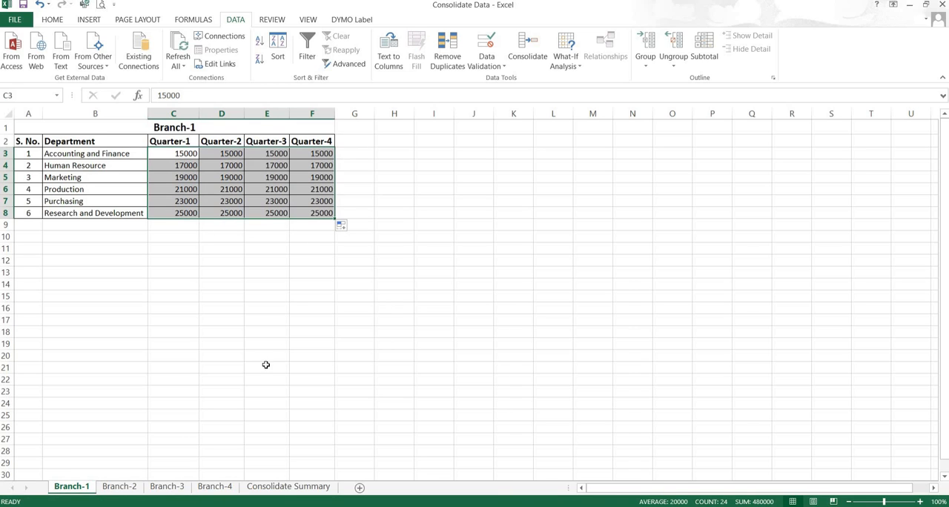
Step: Check the linked figures on the Consolidate Summary sheet and collapse its outline to level 1
left_click(304, 486)
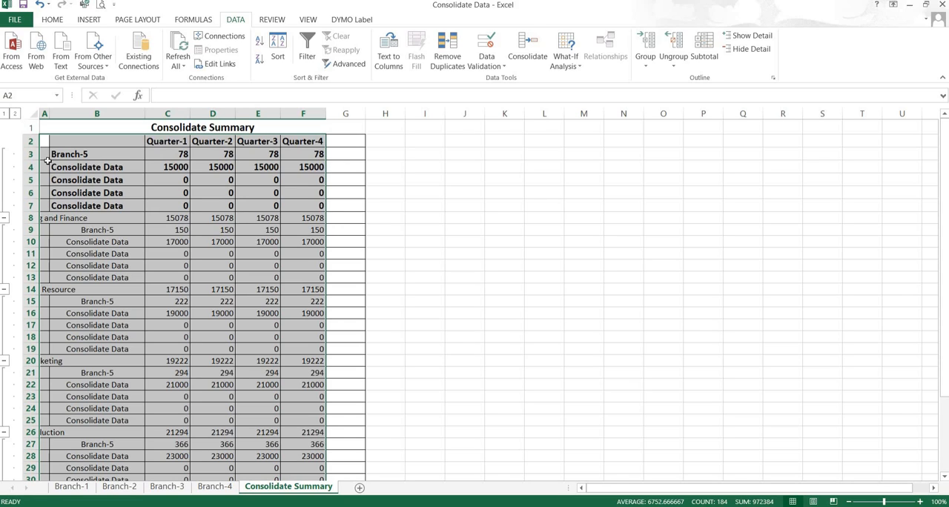
left_click(16, 114)
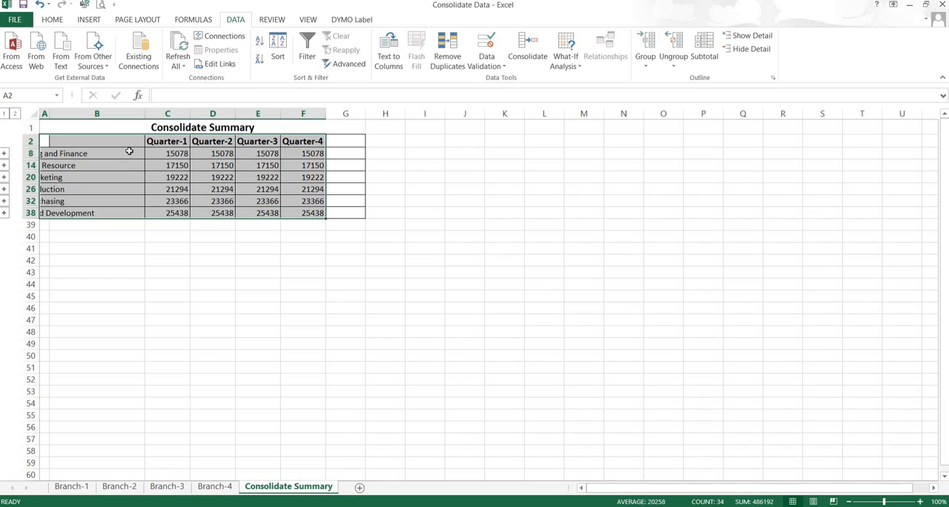
Step: Ungroup the outlined rows of the selected Consolidate Summary table
left_click(646, 67)
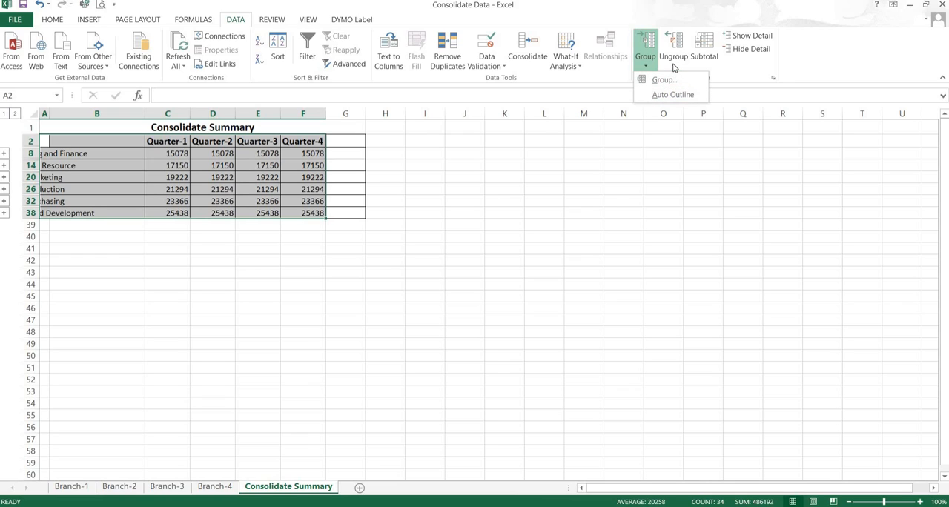
left_click(674, 68)
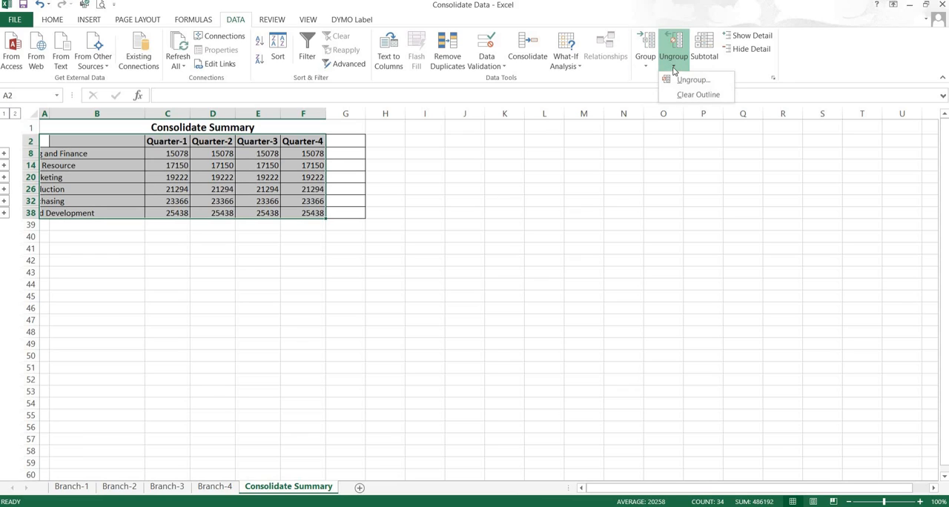
left_click(689, 81)
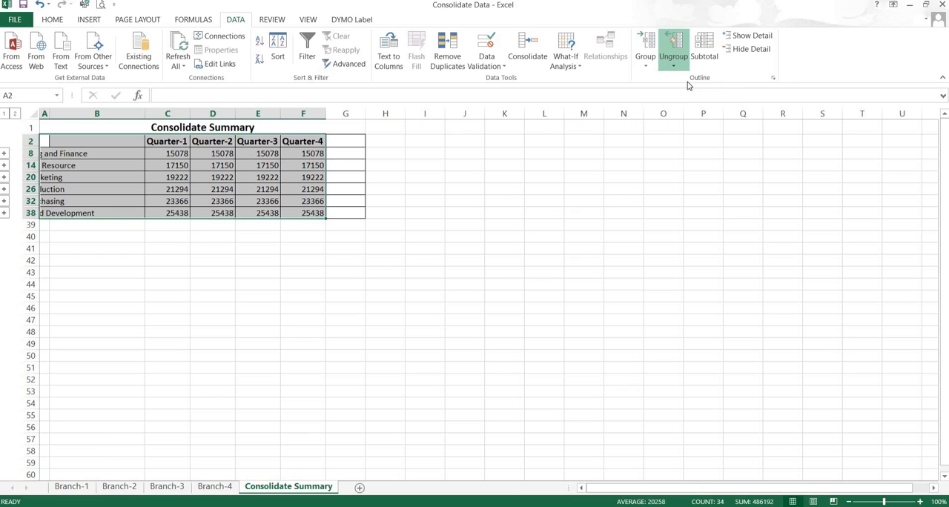
left_click(551, 196)
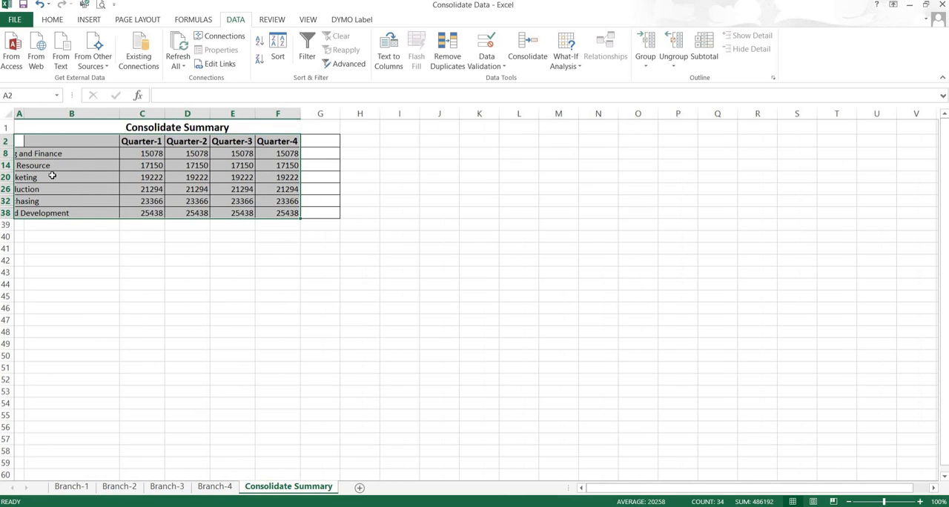
Step: Reveal the hidden detail rows by autofitting the row heights across the whole Consolidate Summary sheet
scroll(51, 174, "down", 2)
scroll(37, 148, "up", 2)
left_click(11, 113)
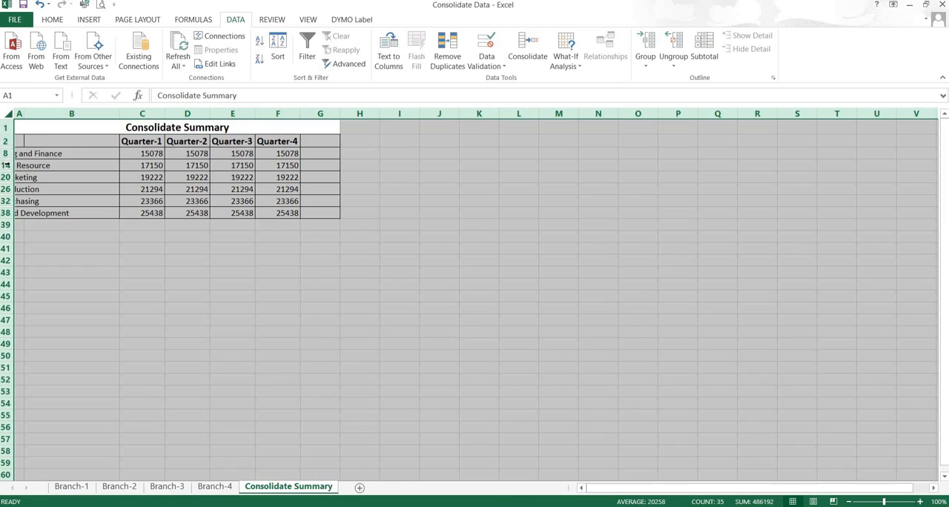
double_click(9, 147)
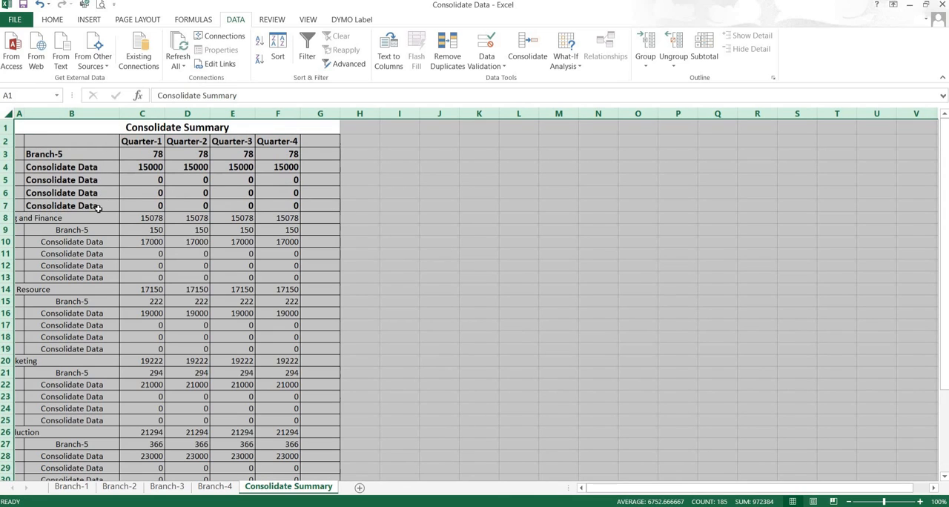
left_click(84, 193)
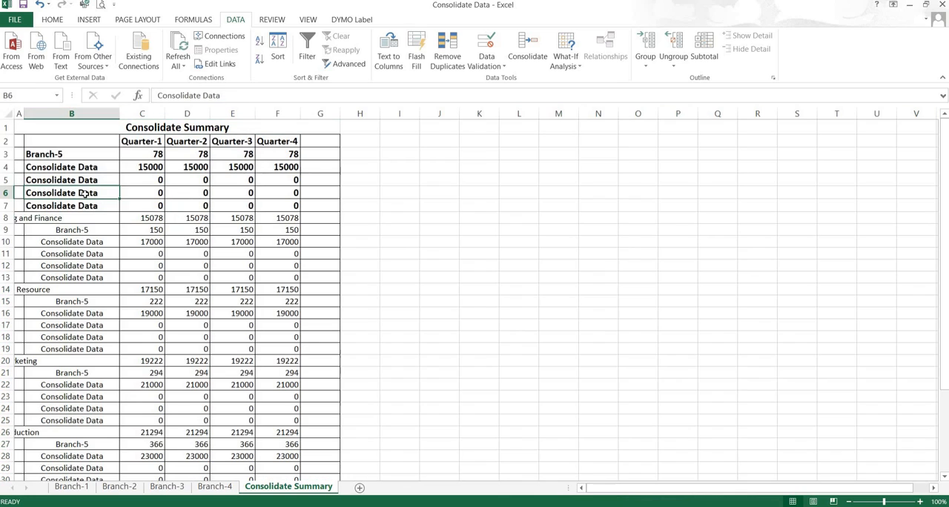
Step: Undo the row height autofit and the ungrouping on the Consolidate Summary sheet
key("ctrl+z")
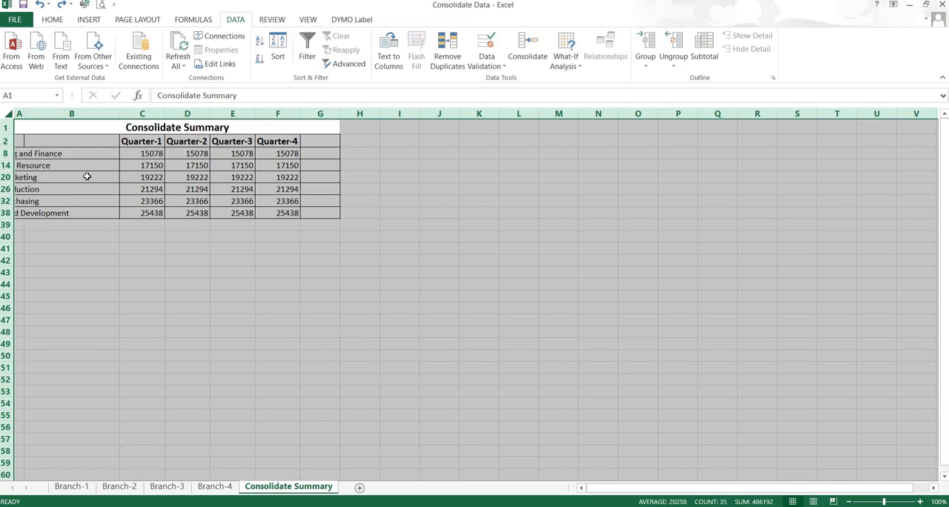
left_click(79, 164)
left_click(40, 5)
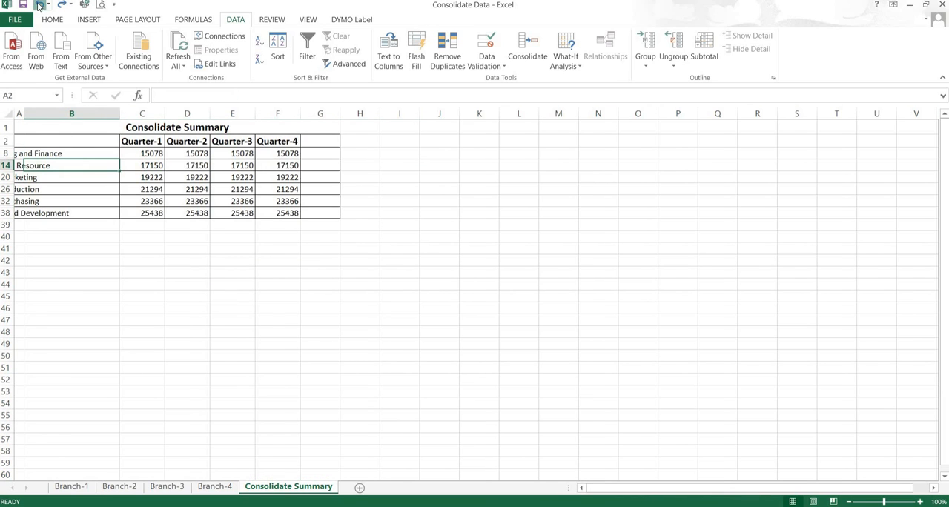
Step: Select the whole Consolidate Summary sheet and clear its outline
left_click(89, 132)
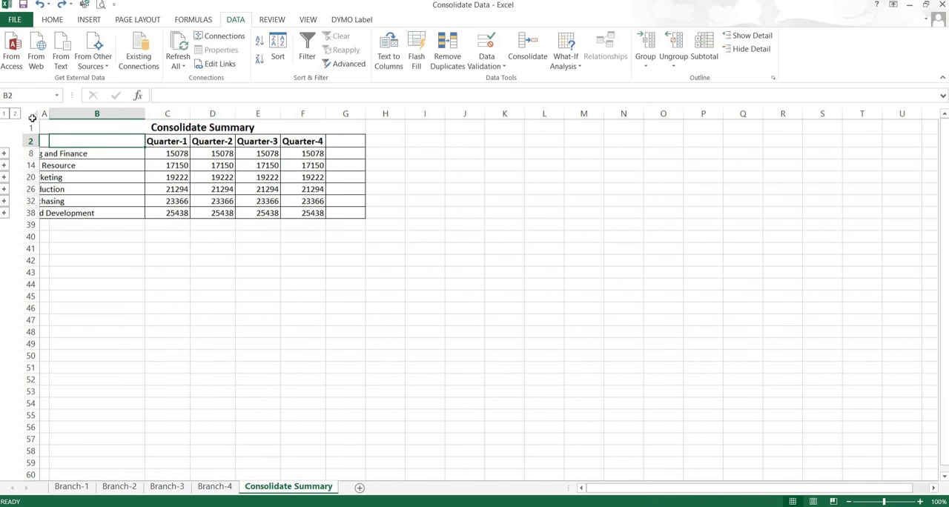
key("ctrl+a")
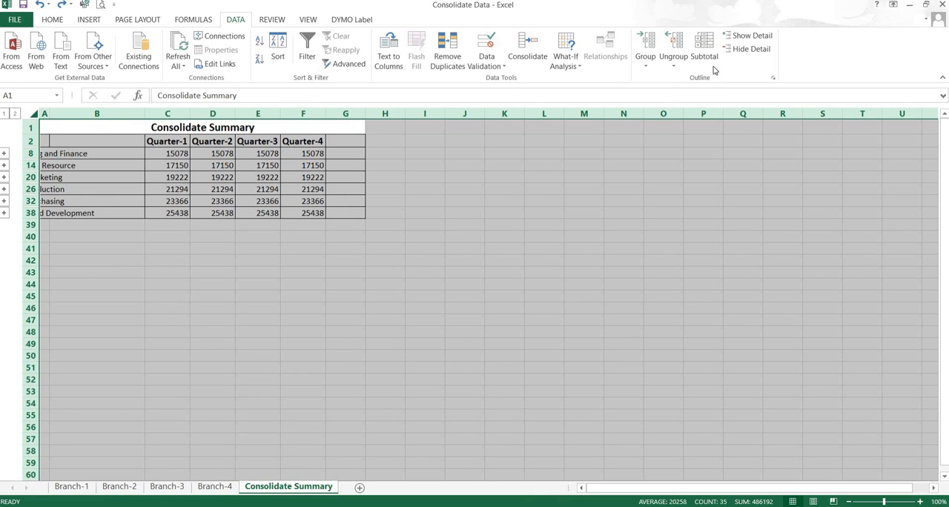
left_click(673, 63)
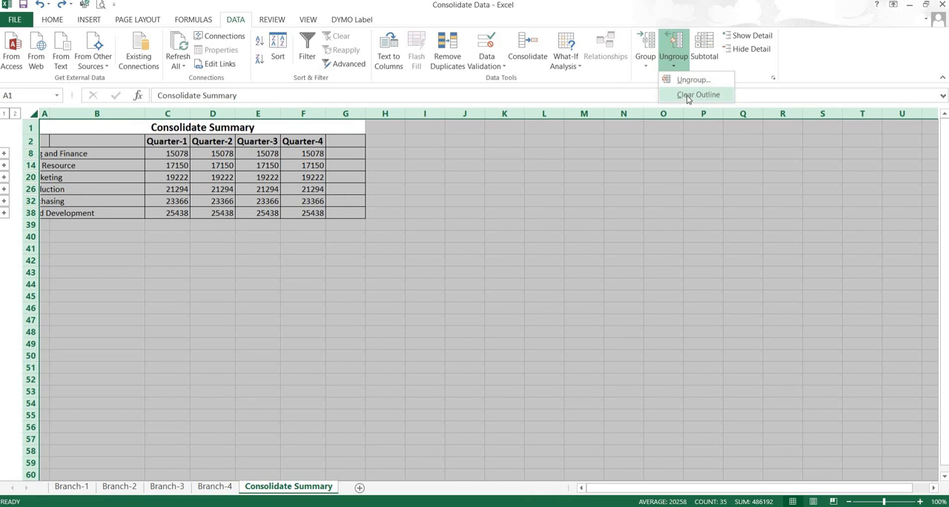
left_click(690, 95)
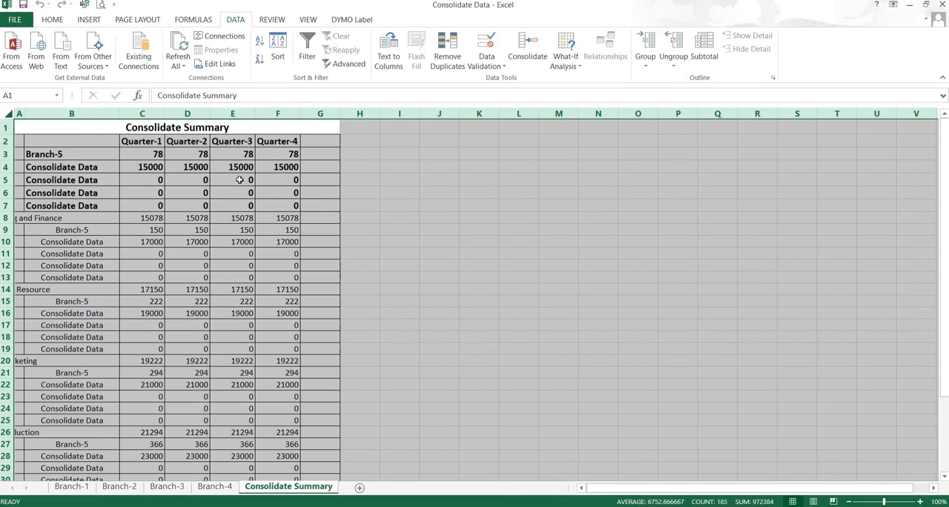
Step: Try to ungroup the whole Consolidate Summary sheet once more, dismiss the message, and select cell B4
left_click(674, 69)
left_click(680, 81)
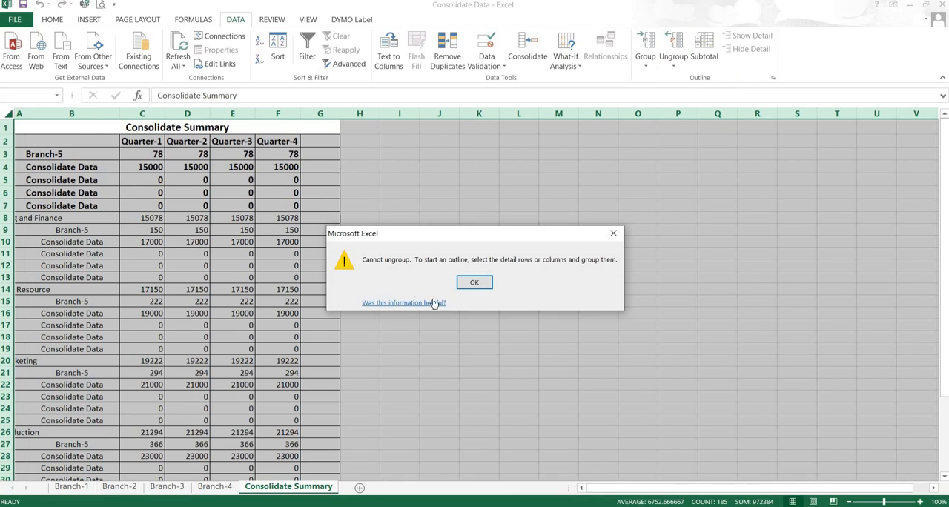
left_click(470, 284)
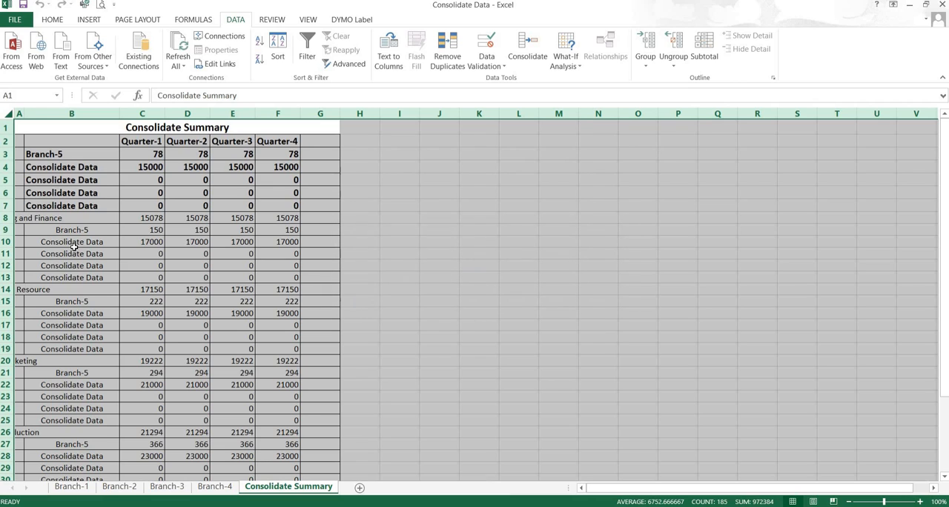
left_click(96, 170)
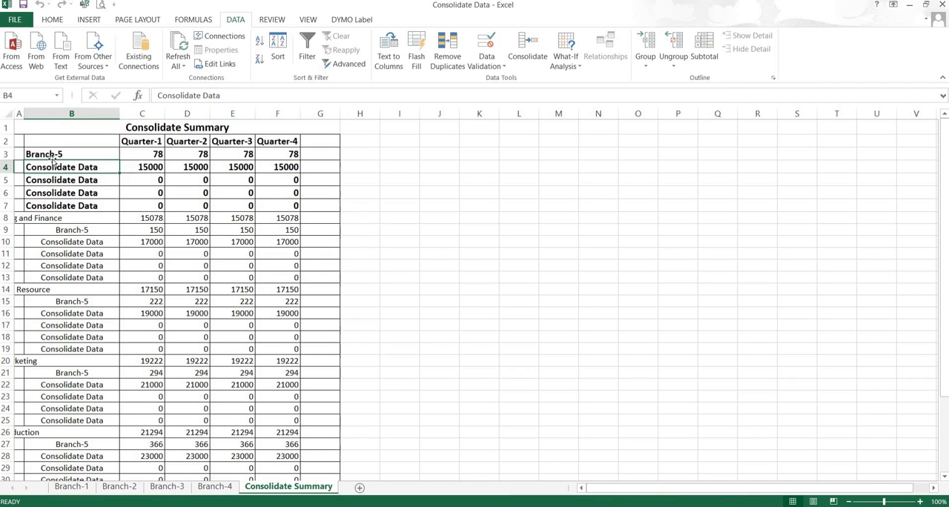